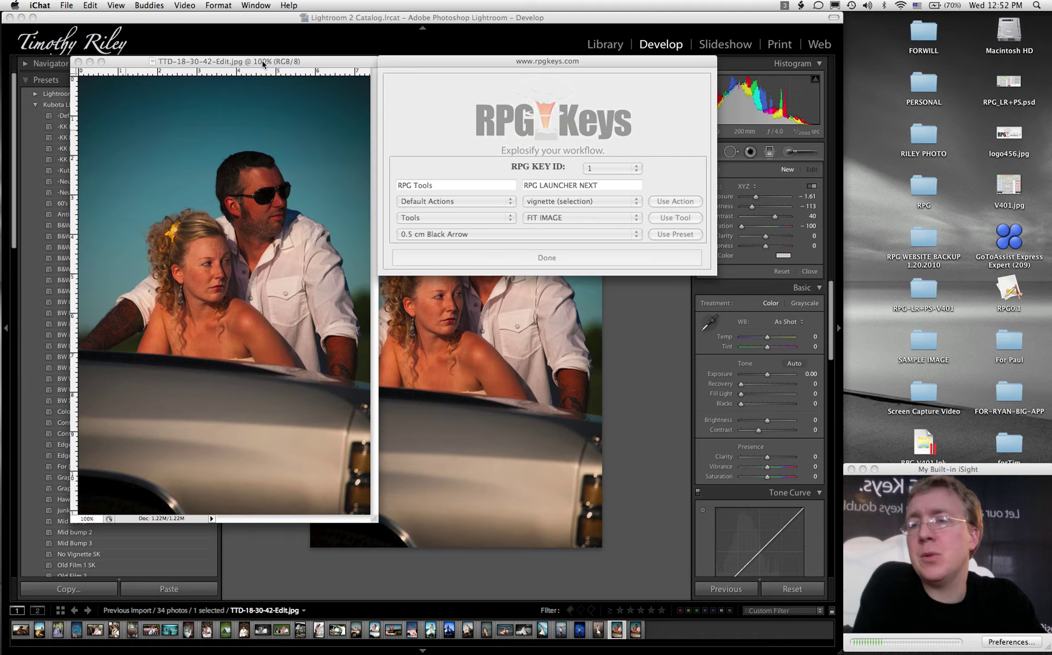
Step: Bring Lightroom's Develop view of TTD-18-30-42-Edit.jpg in front of the Photoshop windows
click(263, 63)
click(49, 72)
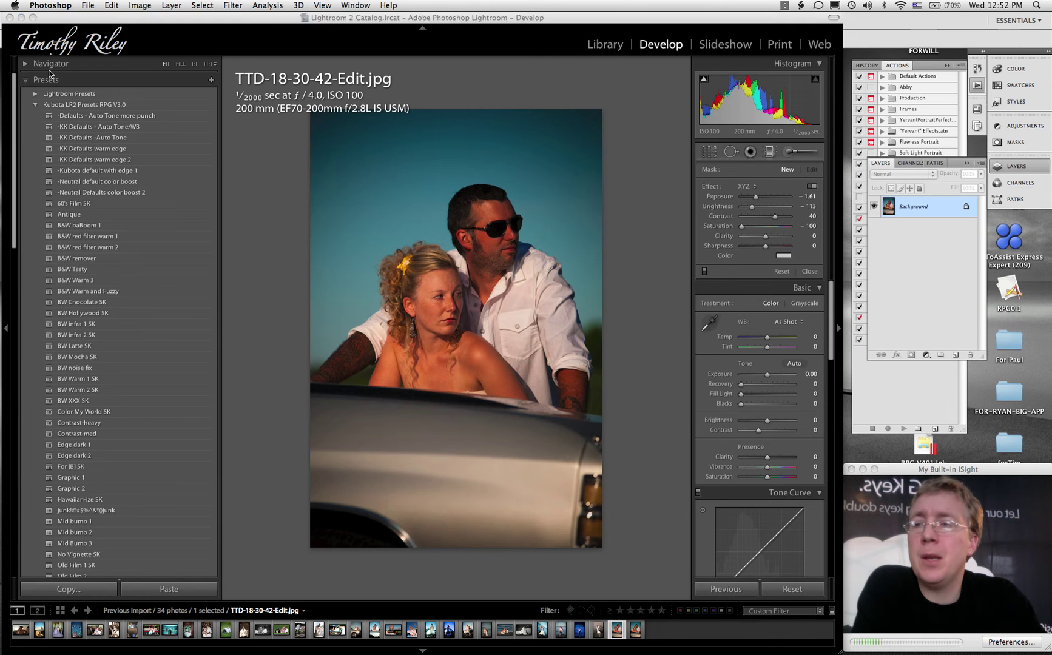
Step: Minimize Lightroom and close Photoshop's RPG Keys window with Done
click(21, 18)
click(173, 67)
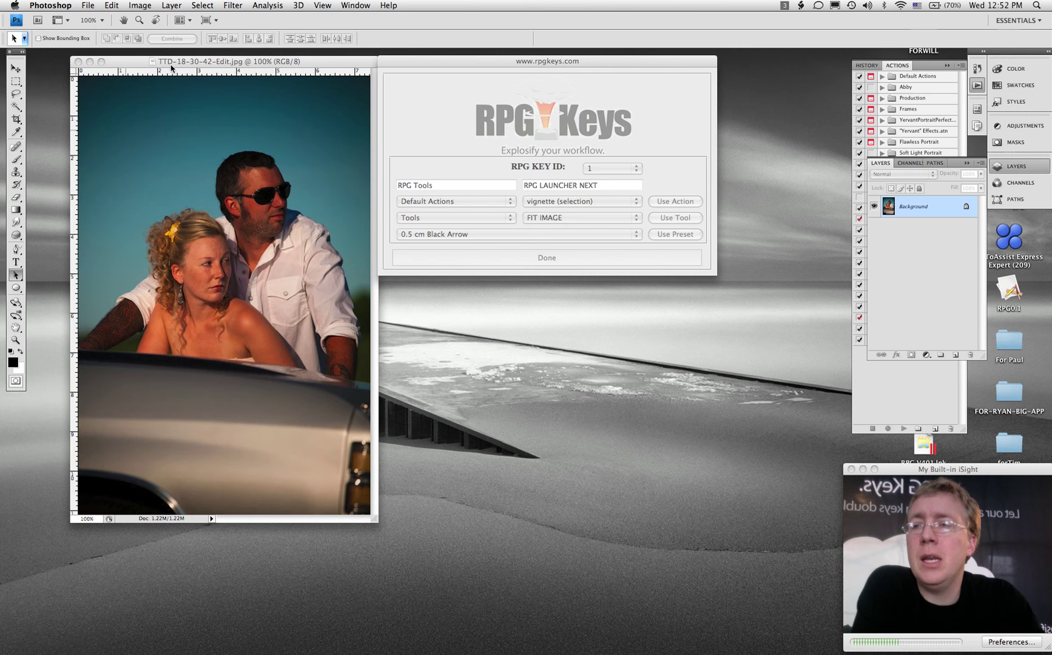
click(480, 119)
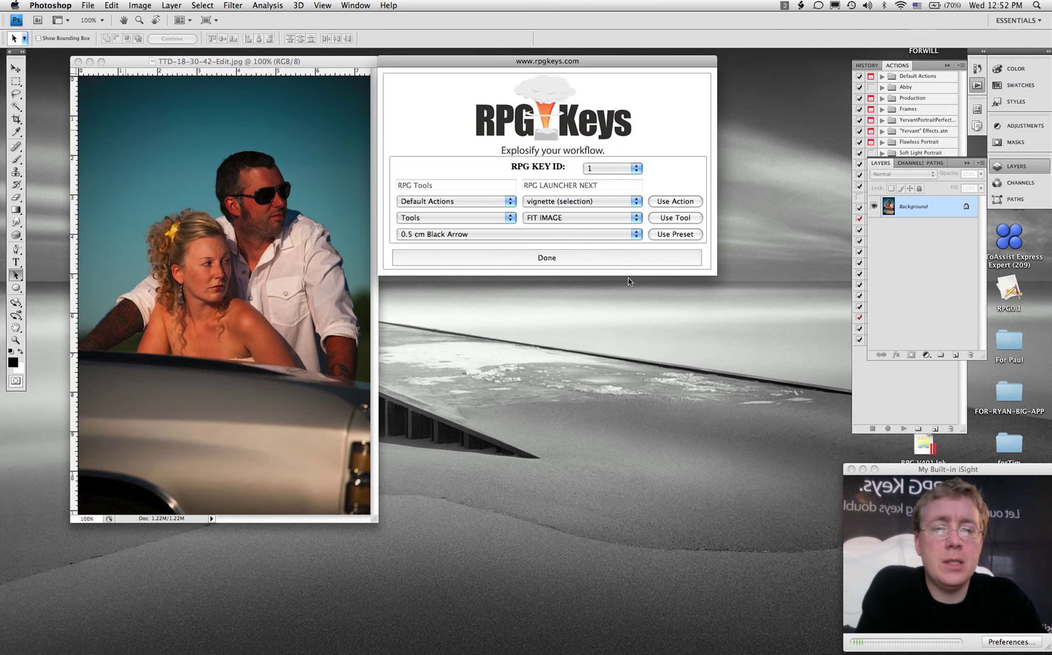
click(628, 261)
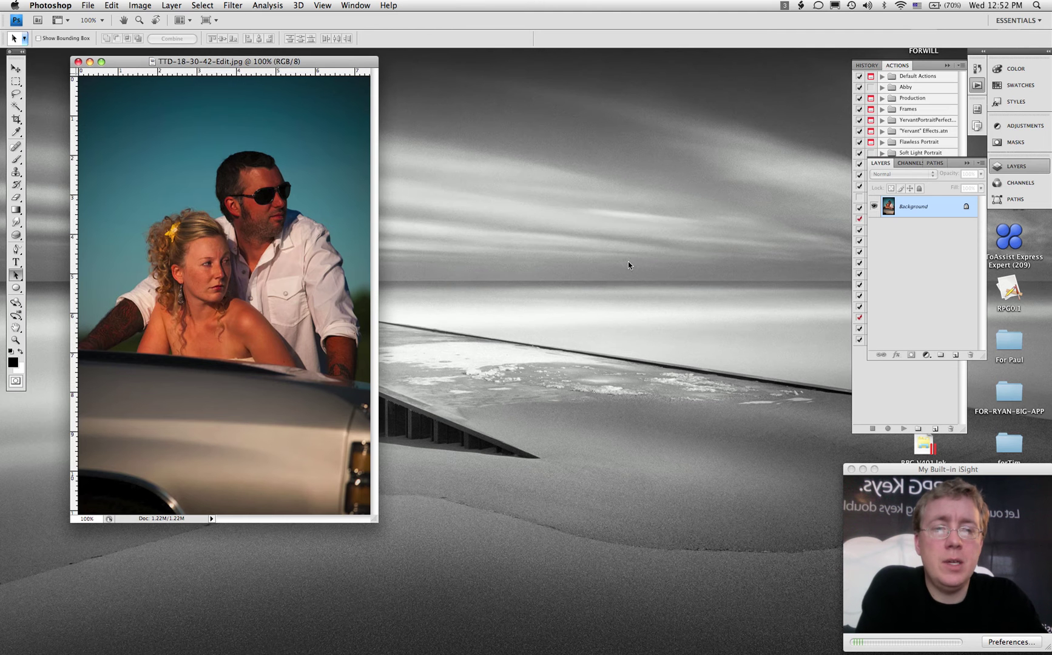
Step: Run the RPG PS V401 action from the RPG ASM set and move the reopened RPG Keys dialog aside
click(968, 163)
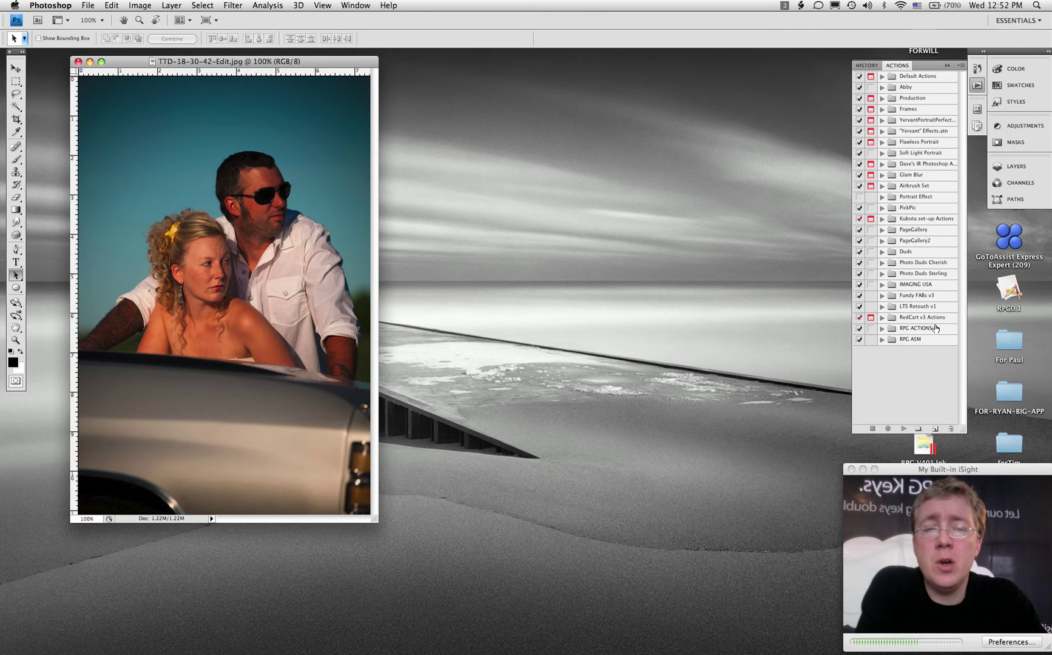
click(882, 343)
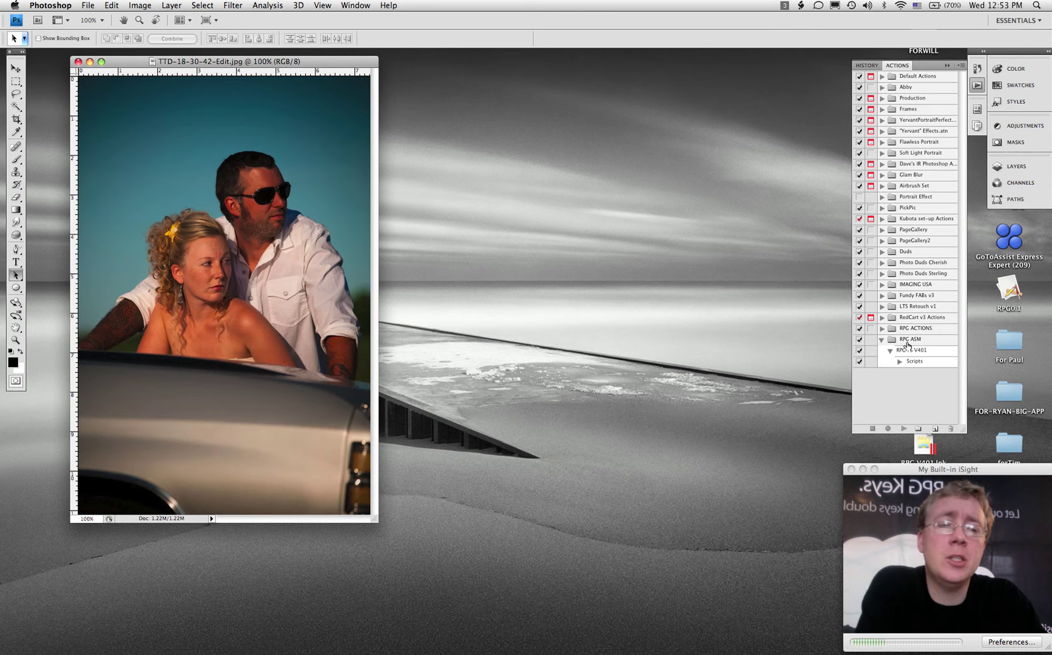
click(909, 350)
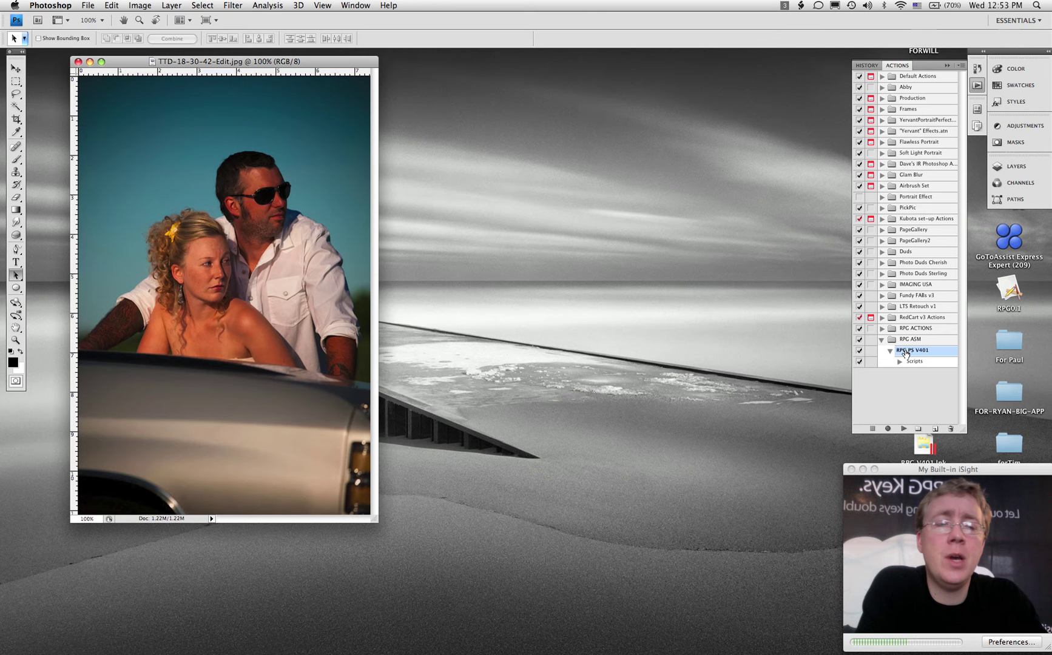
click(902, 429)
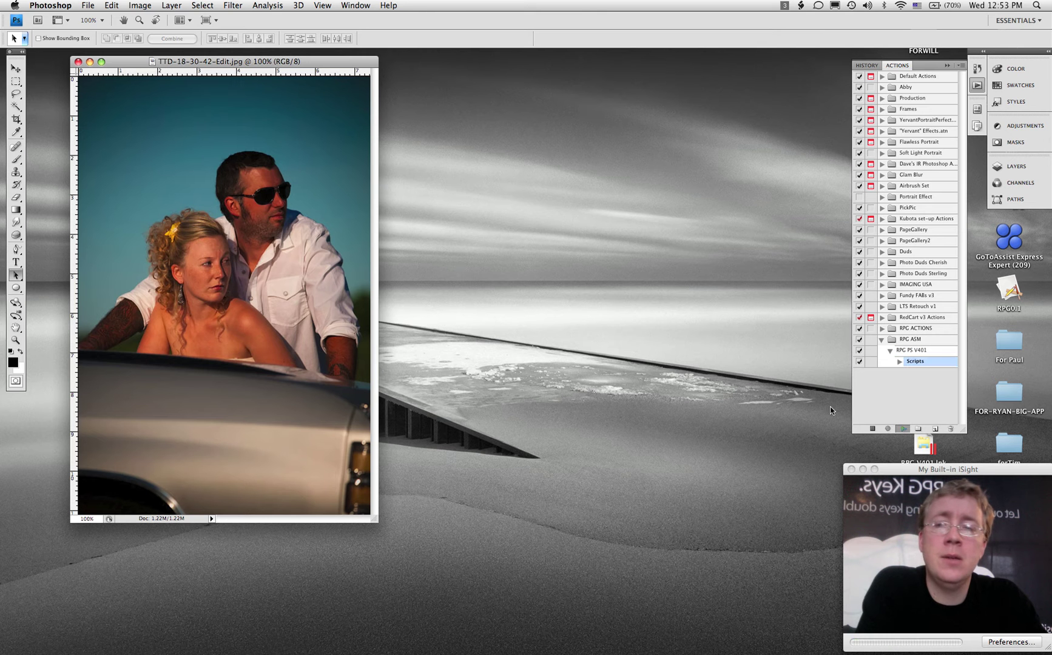
drag(266, 53, 590, 66)
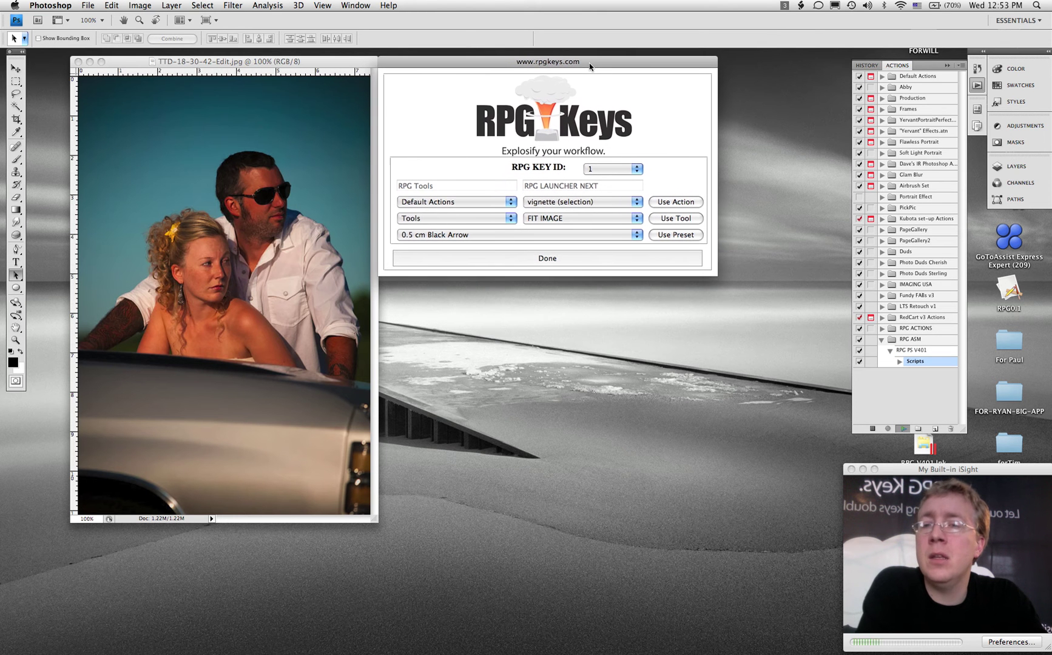
click(639, 173)
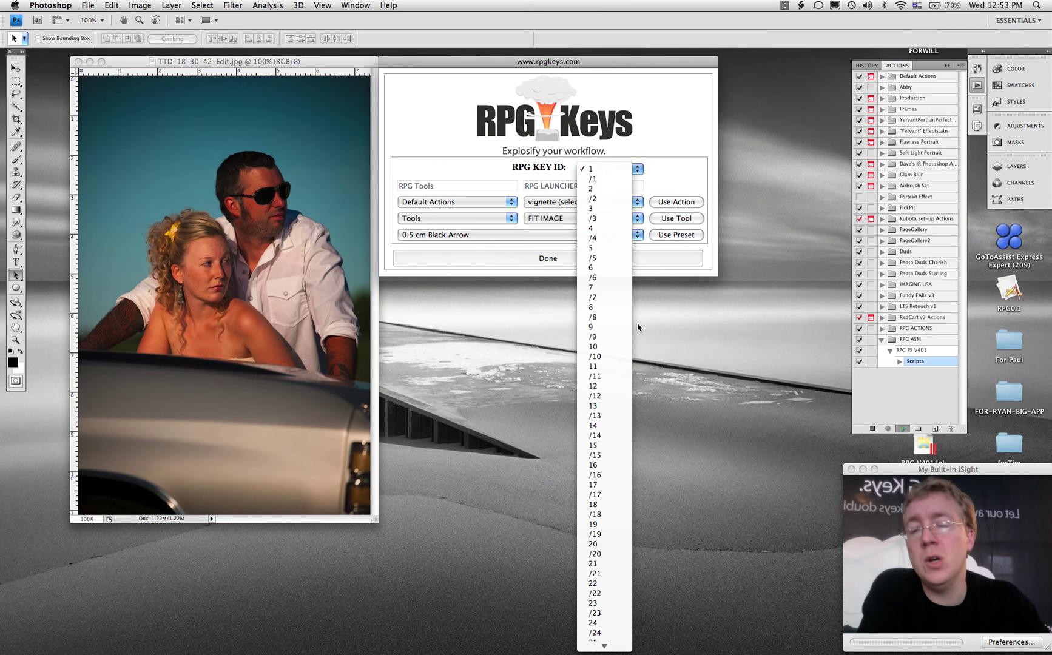
scroll(603, 625, down, 10)
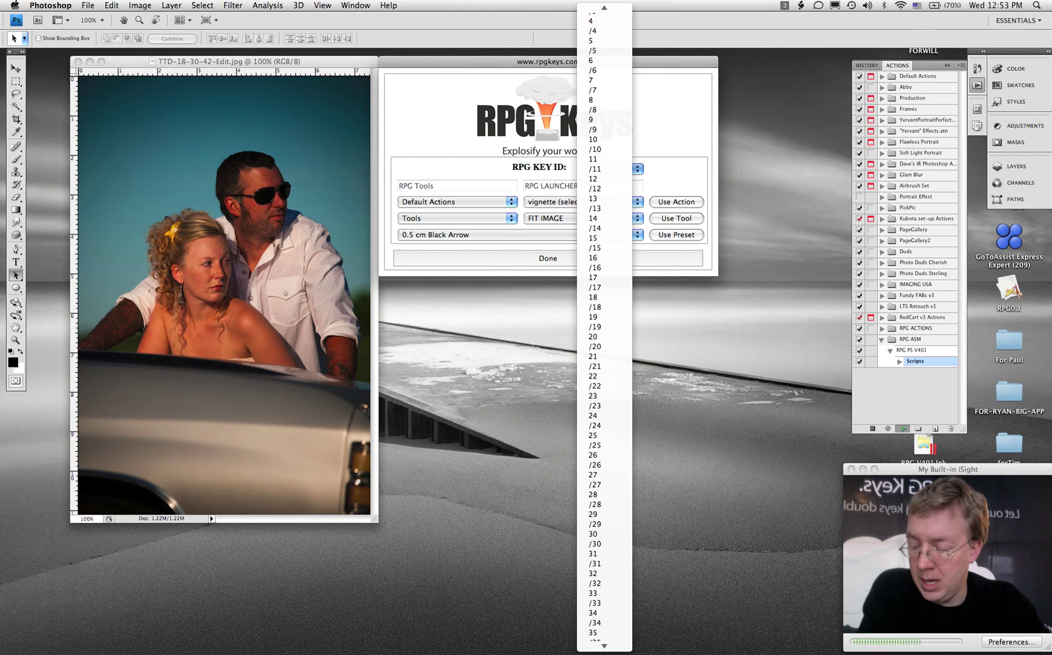
scroll(601, 637, down, 4)
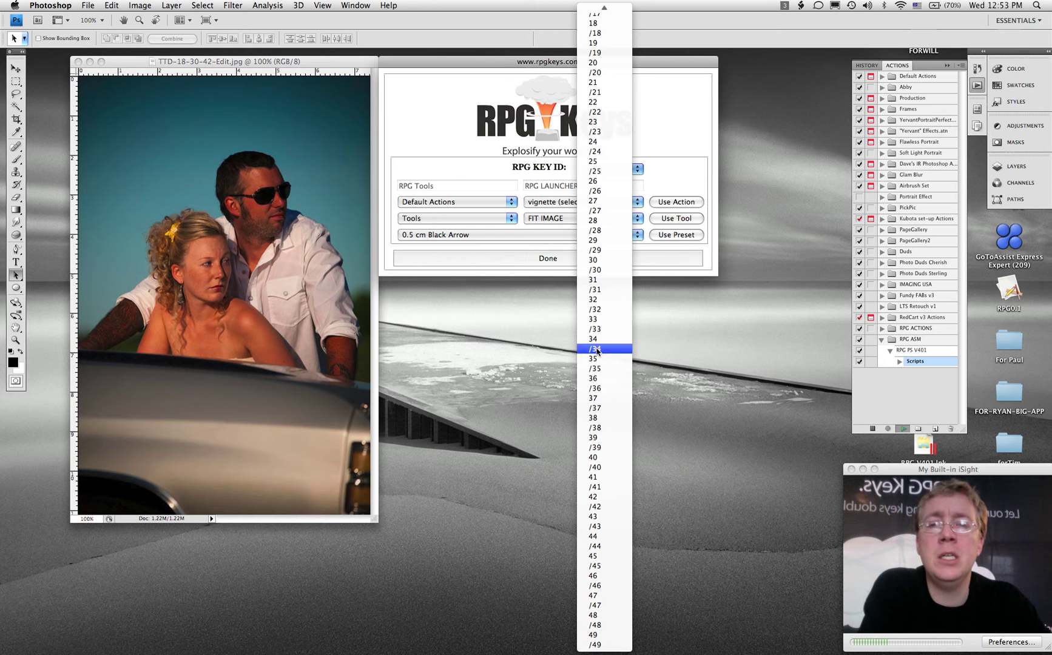
click(478, 62)
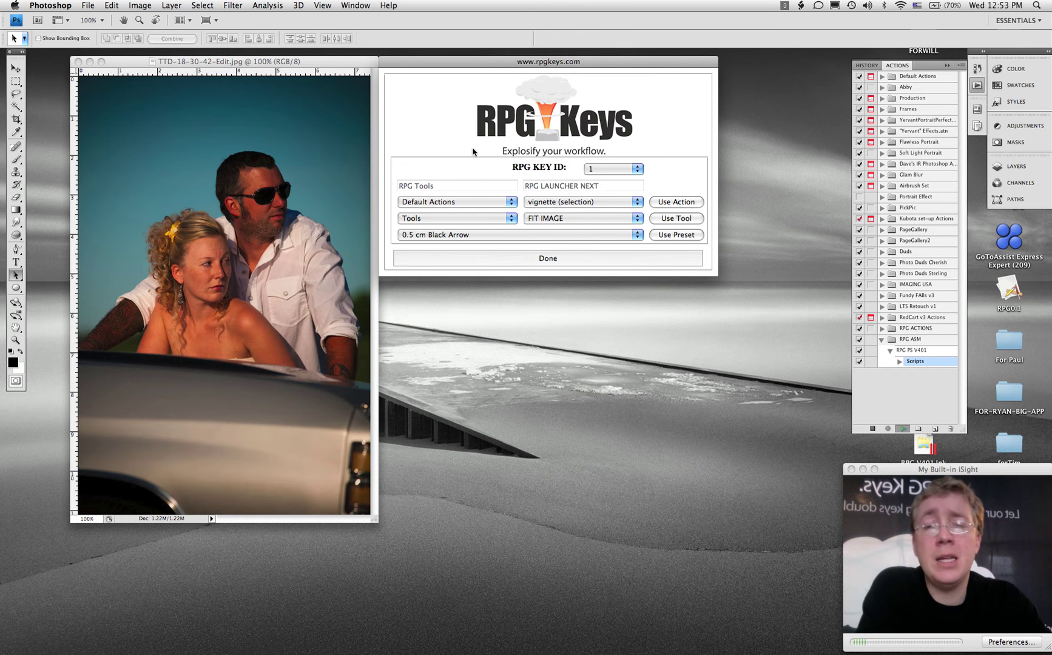
Step: Choose the IMAGING USA action set in RPG Keys, keeping BW1 as the action
click(510, 204)
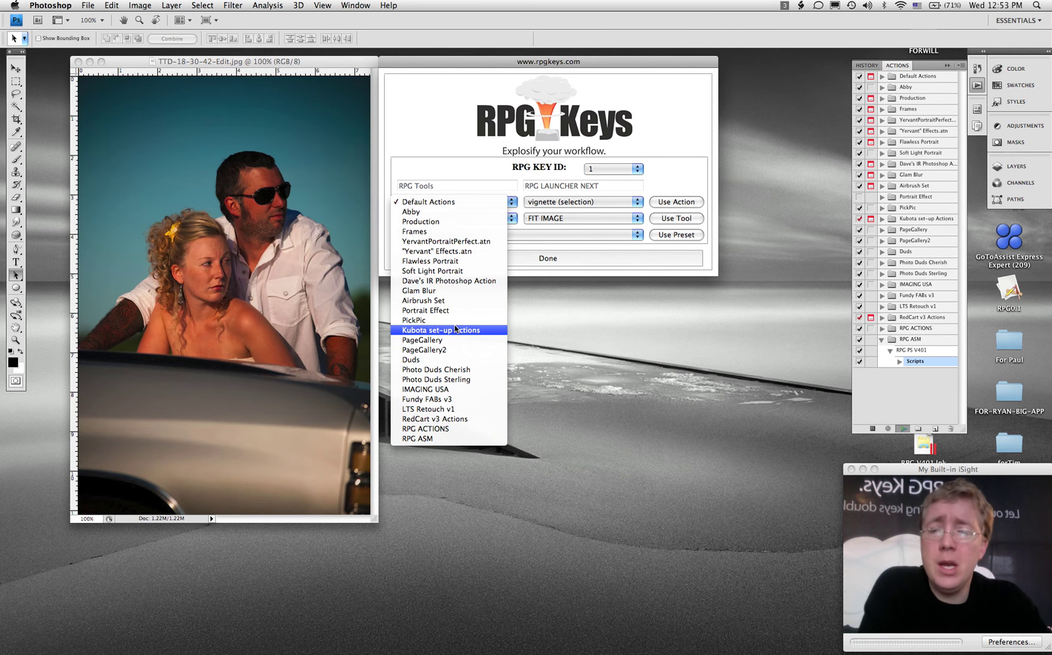
click(440, 392)
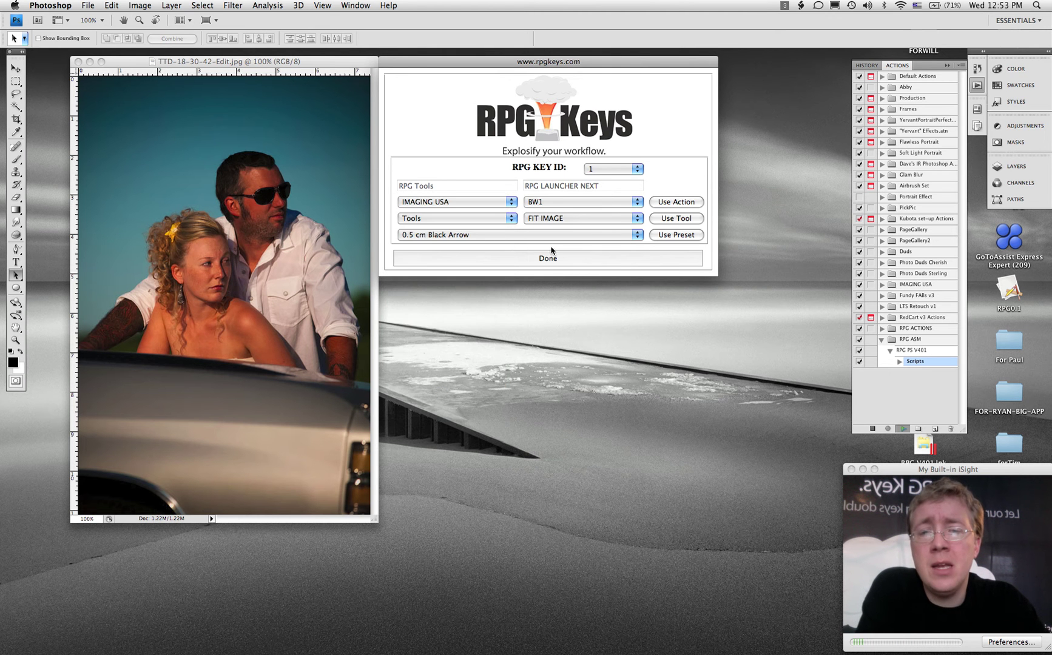
click(562, 209)
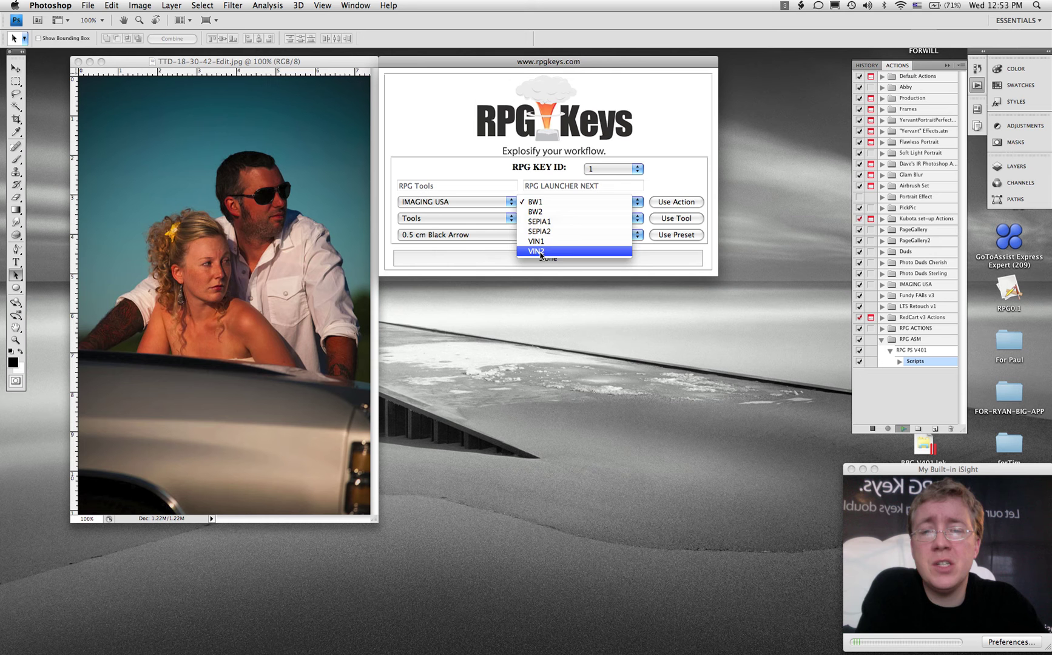
click(476, 171)
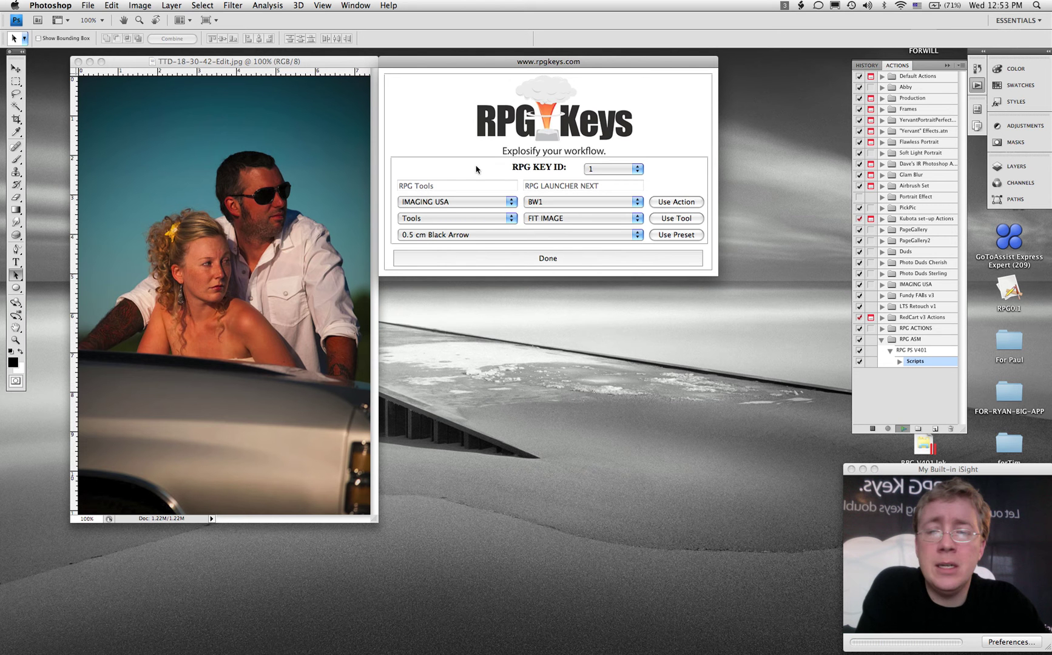
click(469, 222)
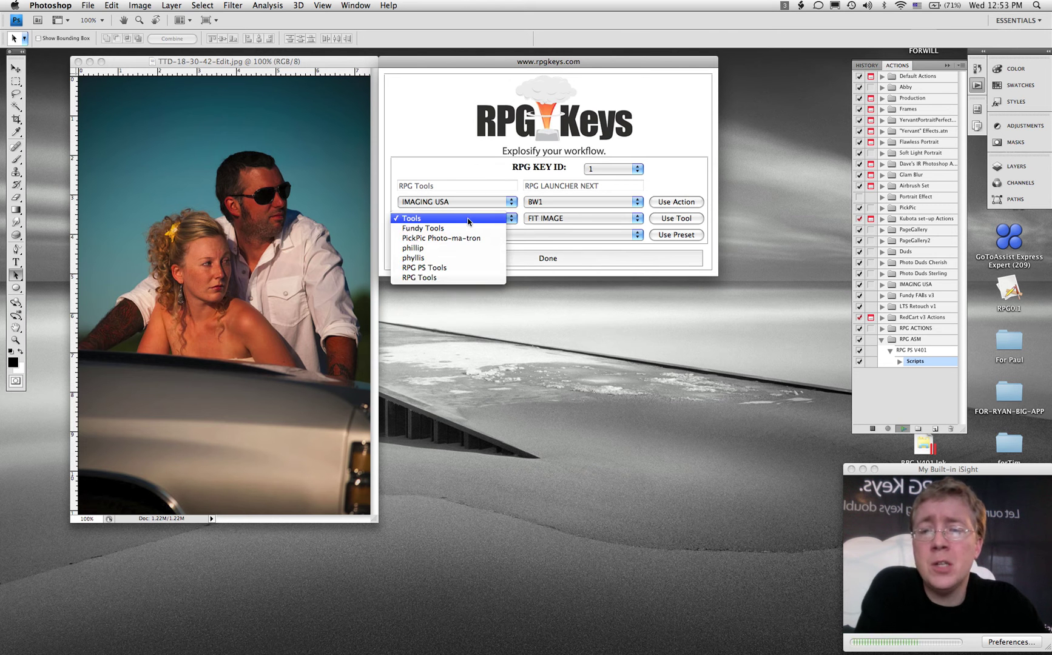
Step: Assign SELECT DODGE TOOL from the RPG PS Tools set to key 1 and confirm
click(411, 278)
click(447, 218)
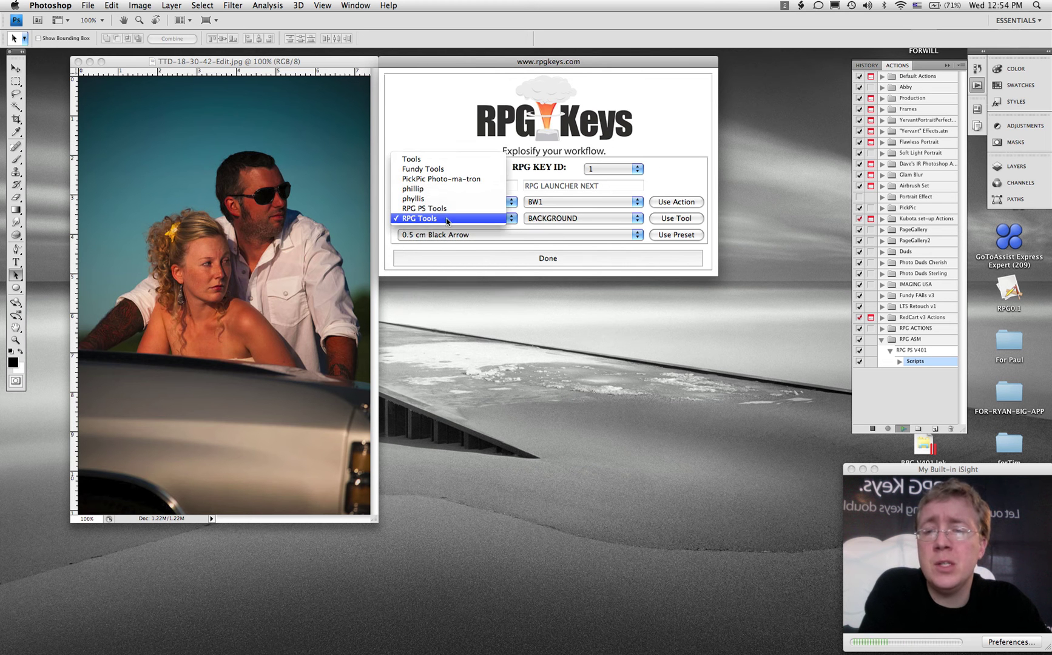
click(437, 208)
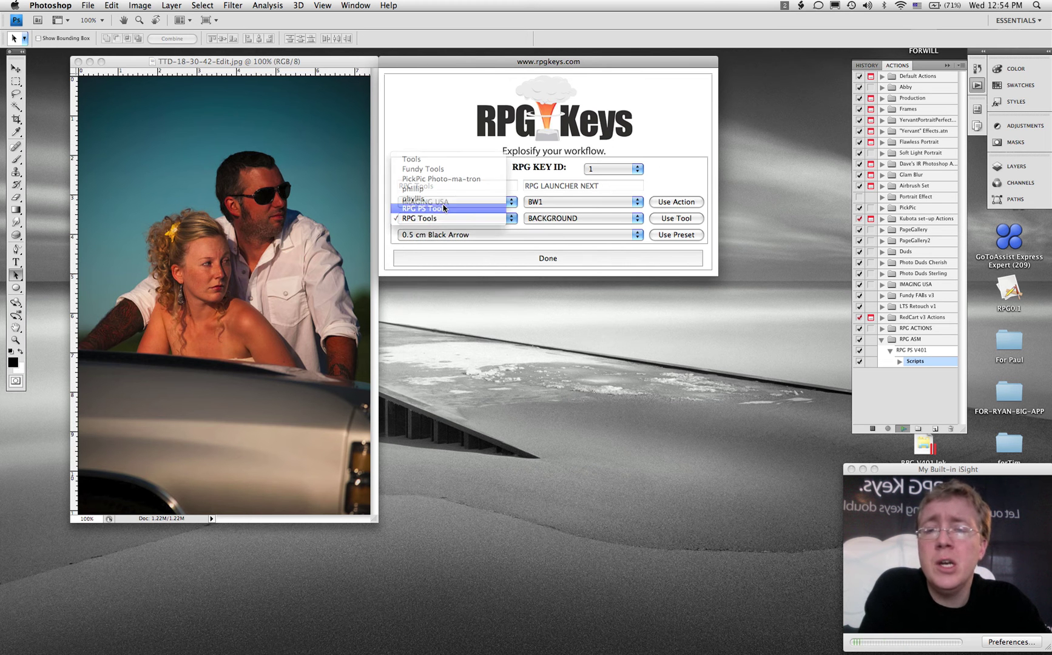
click(566, 220)
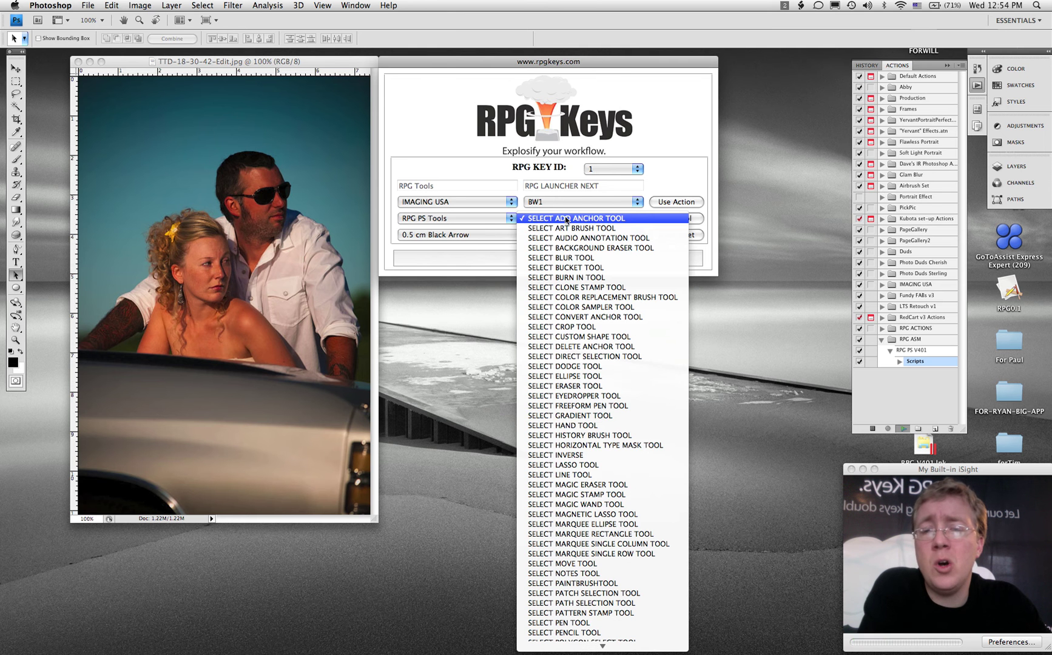
mouse_move(570, 645)
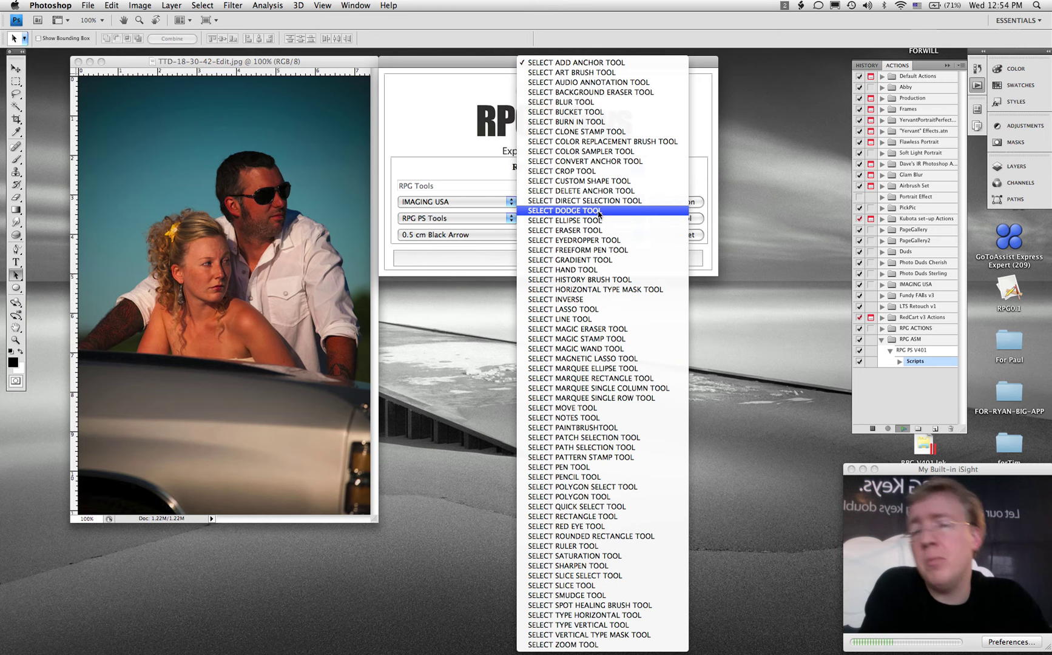
click(598, 213)
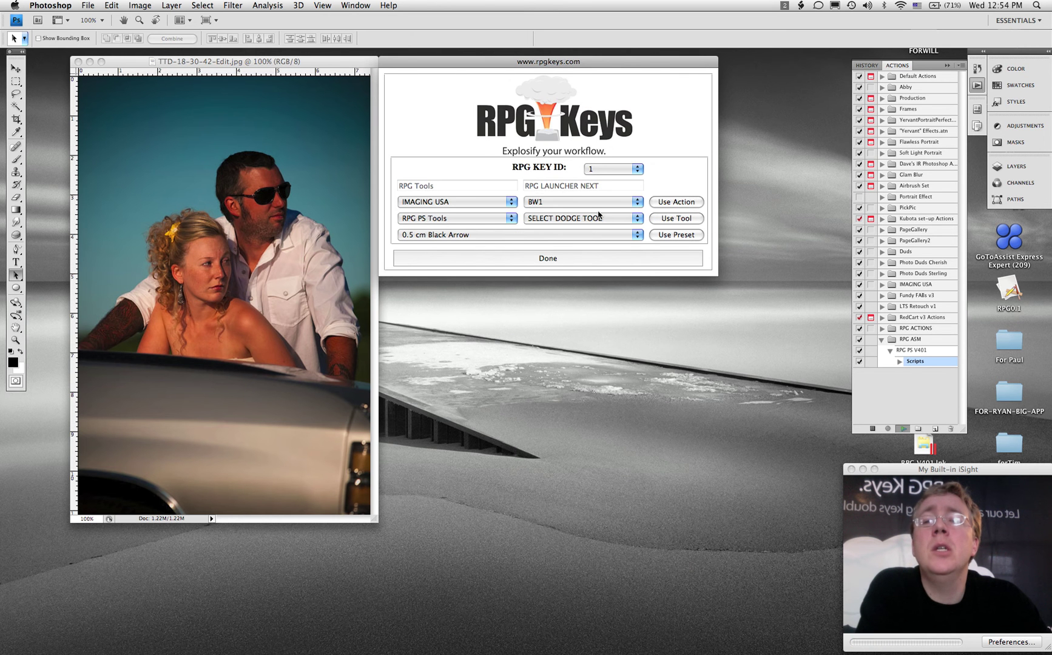
click(679, 220)
click(631, 187)
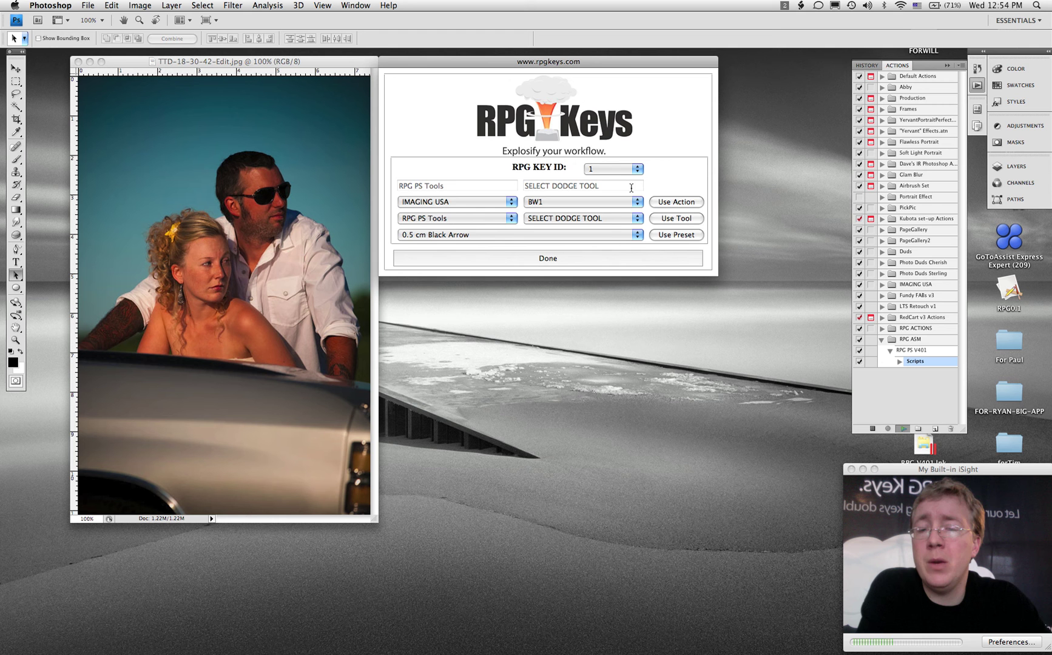
Step: Set key ID 2 to the Crop 5 inch x 4 inch 300 ppi preset and confirm
click(464, 235)
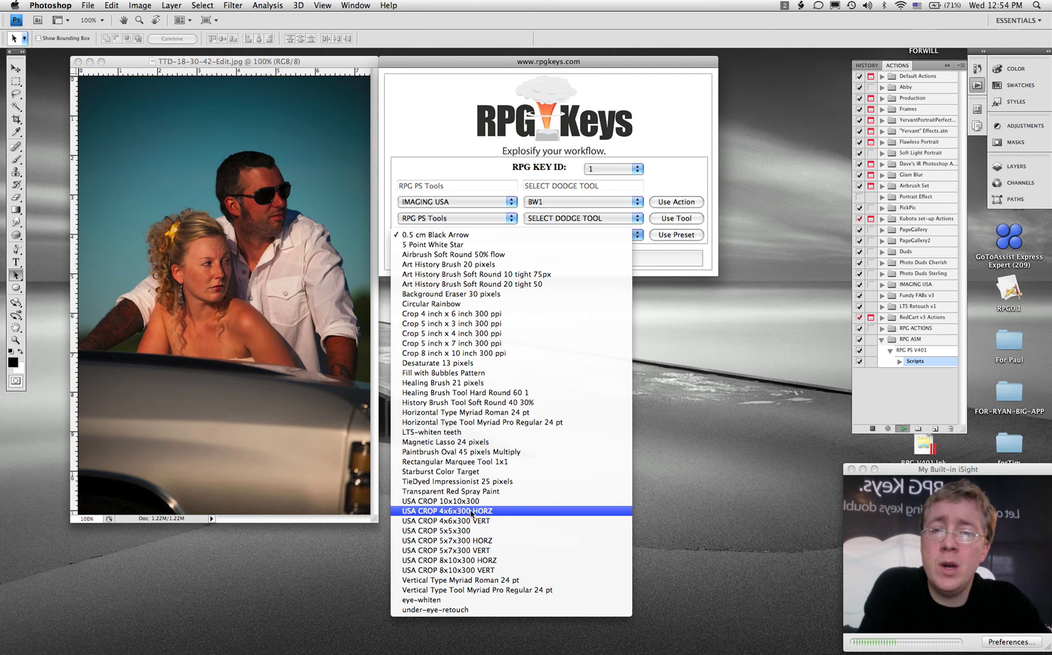
click(641, 159)
click(632, 173)
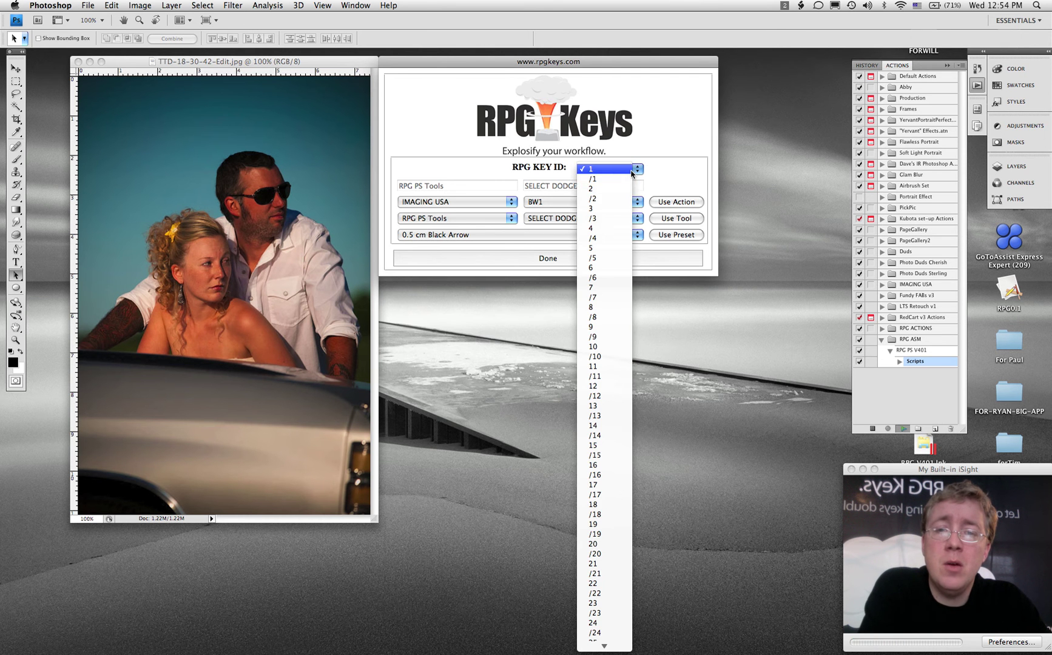
click(607, 189)
click(444, 235)
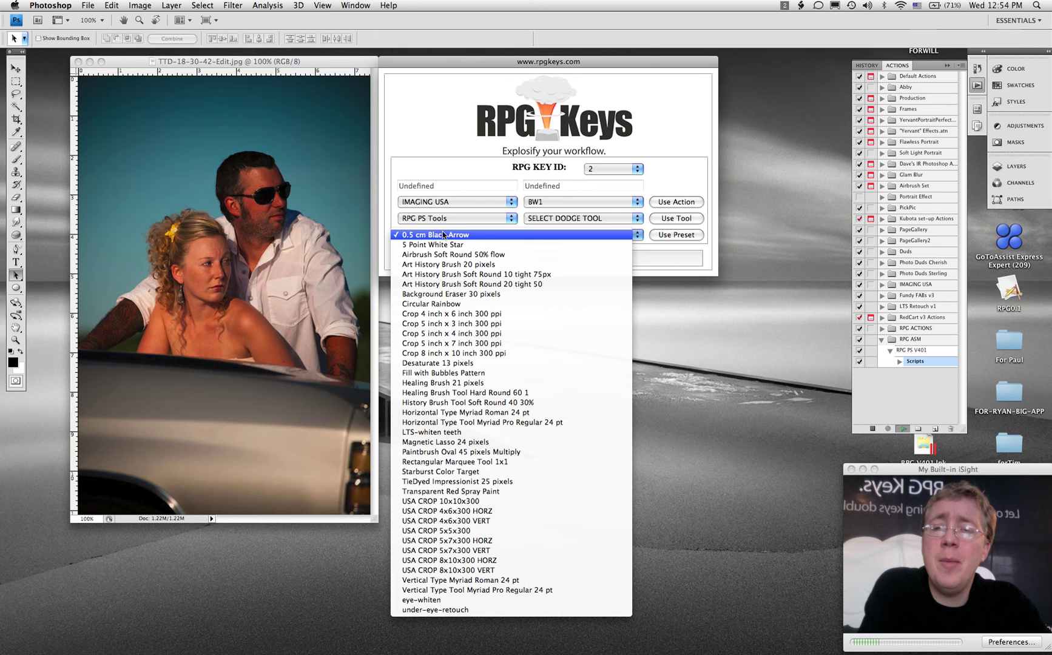
click(502, 334)
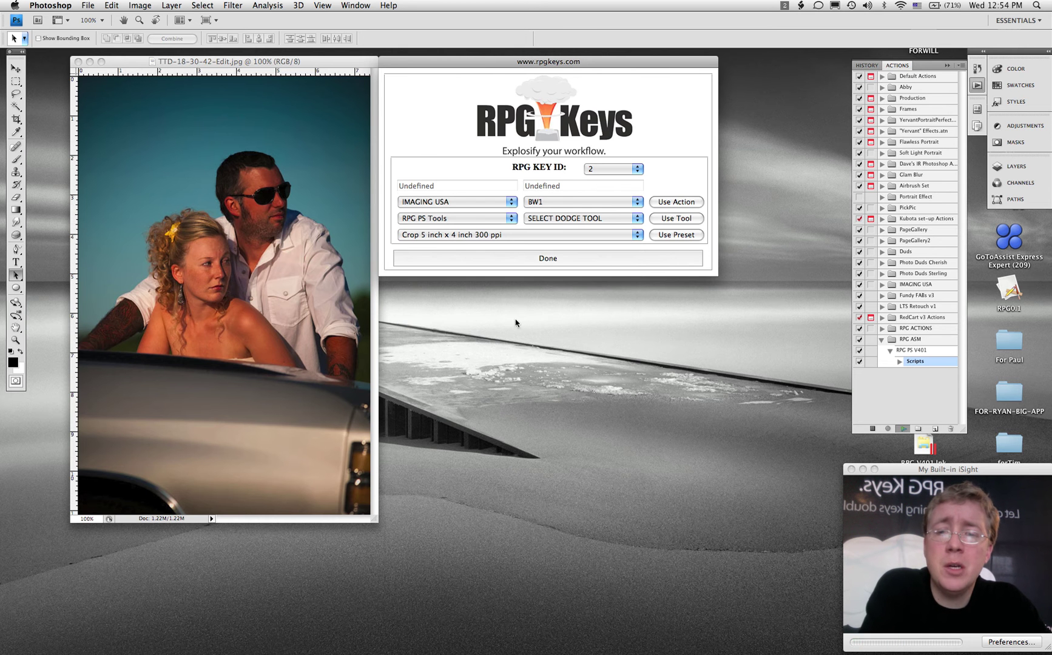
click(675, 237)
click(624, 187)
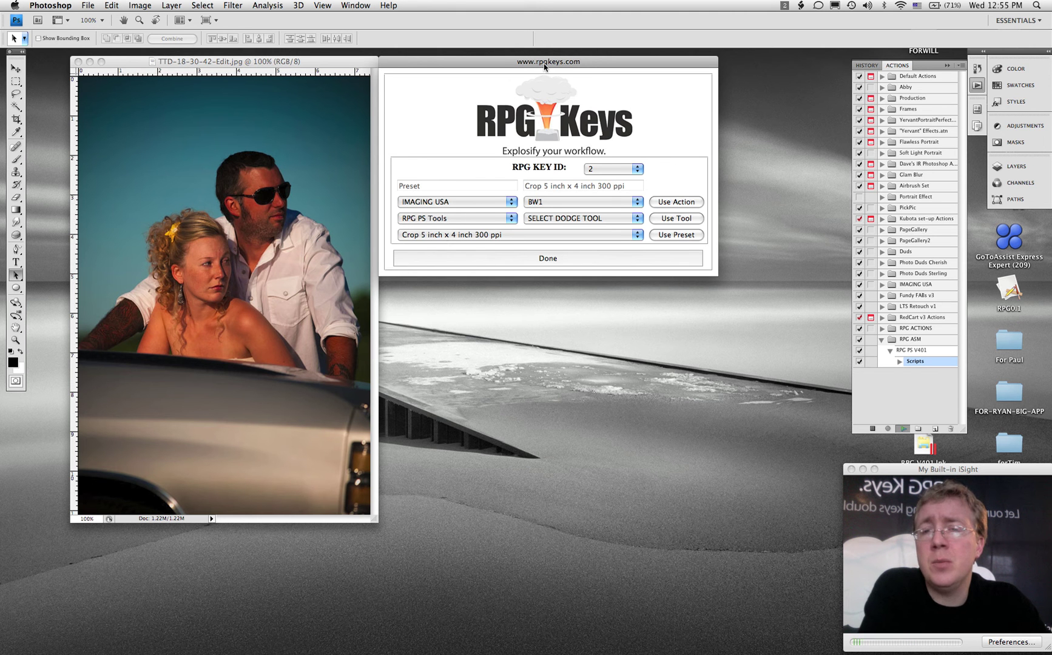
Step: Pick the RPG LAUNCHER NEXT tool from the RPG Tools set in RPG Keys
drag(544, 67, 545, 66)
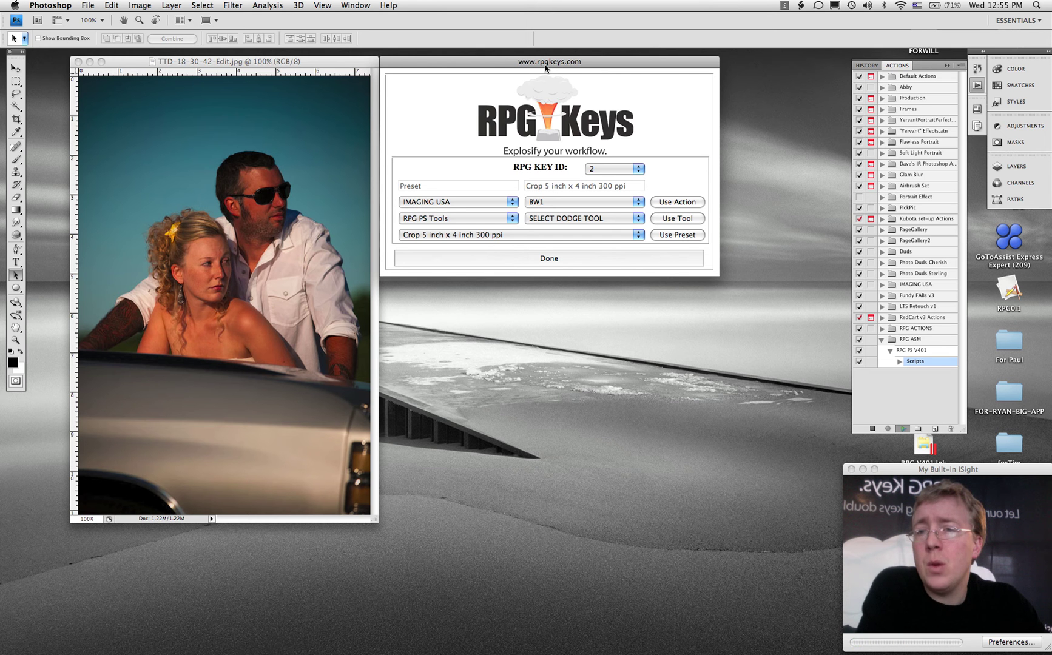
click(512, 221)
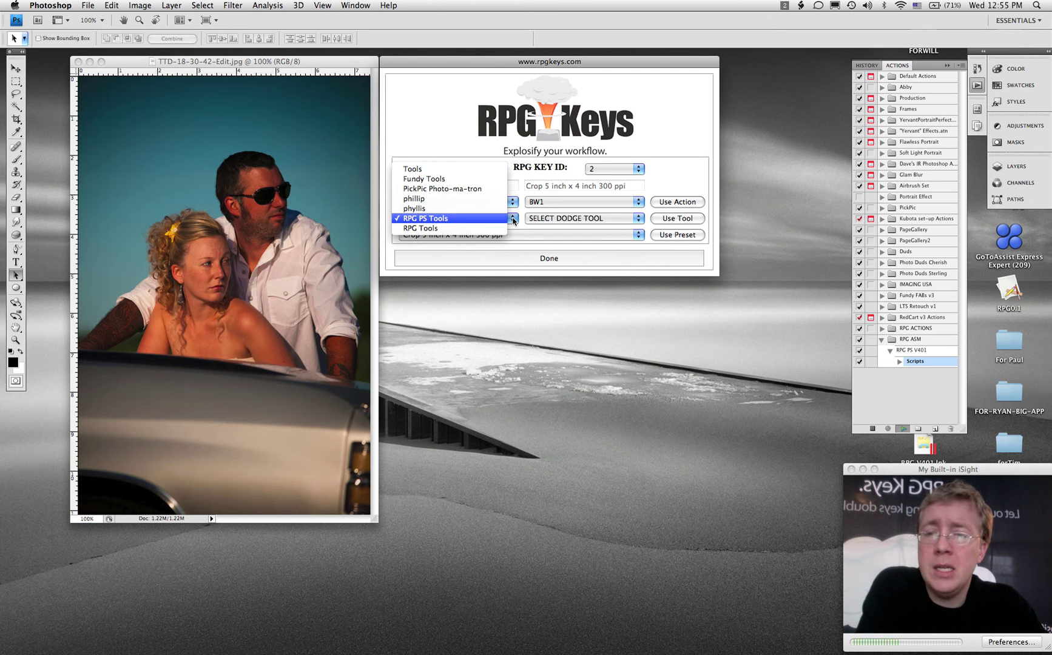
click(496, 229)
click(548, 219)
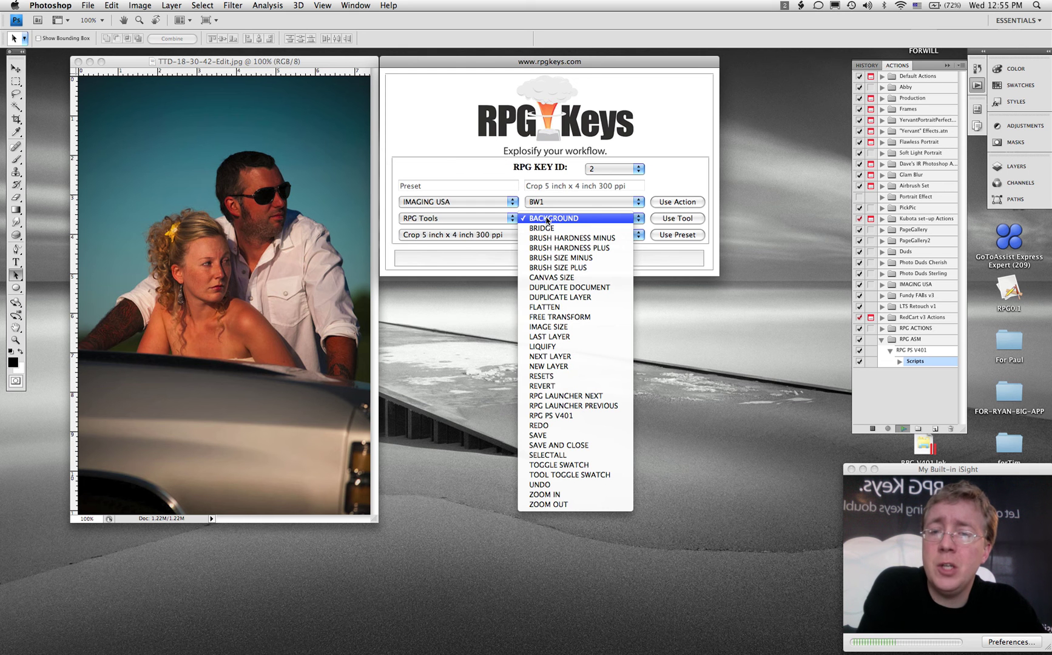
click(580, 397)
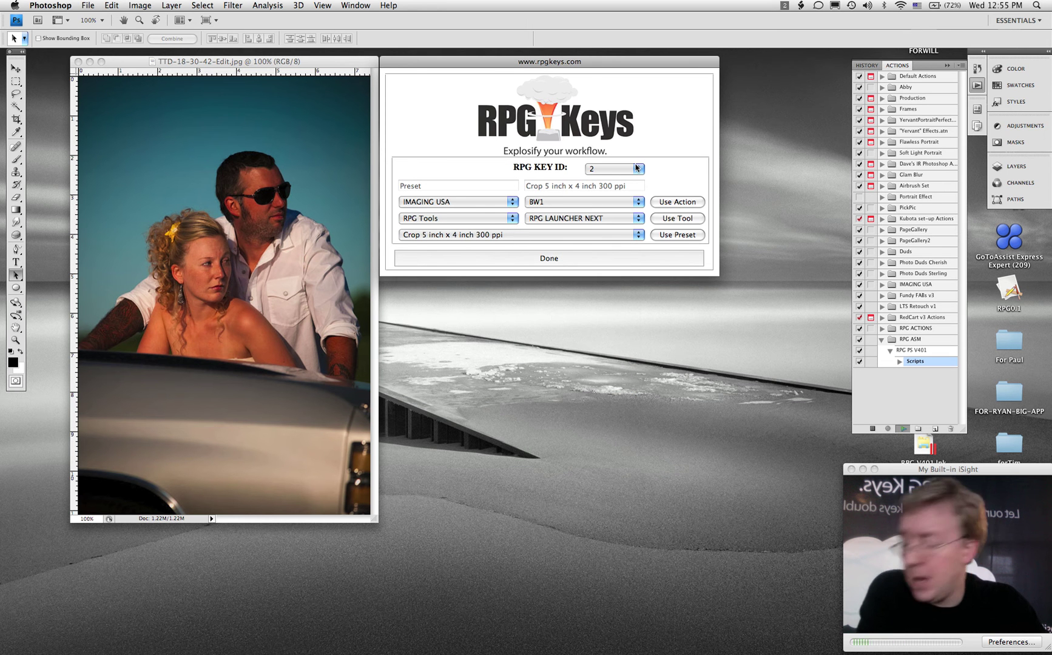
Step: Assign that tool to key ID 36, close RPG Keys, and shift the photo window right
click(637, 171)
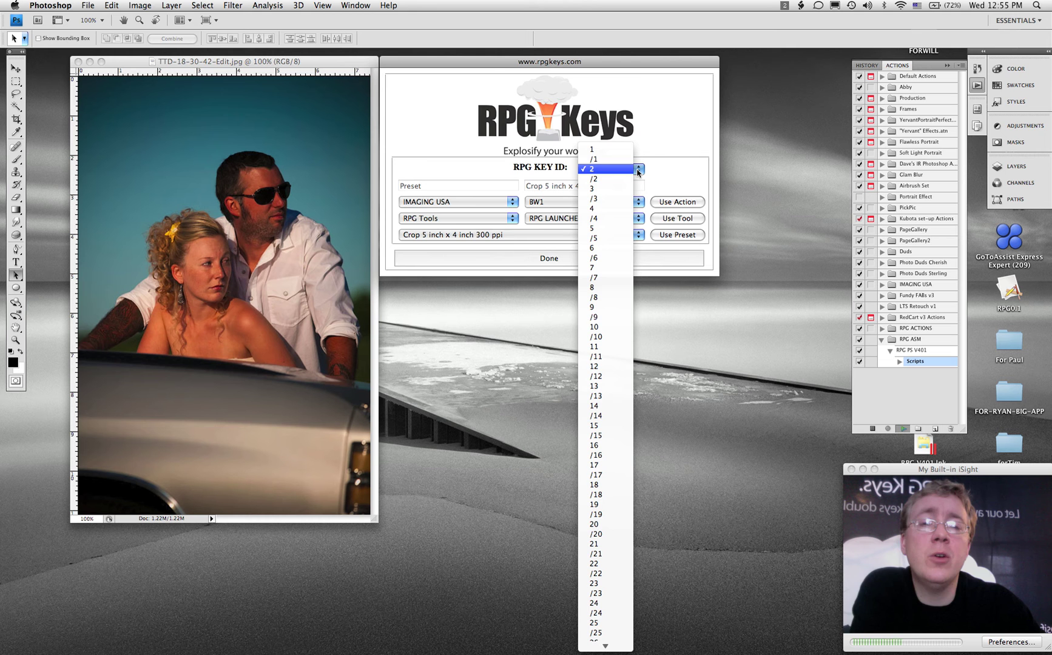
scroll(612, 623, down, 5)
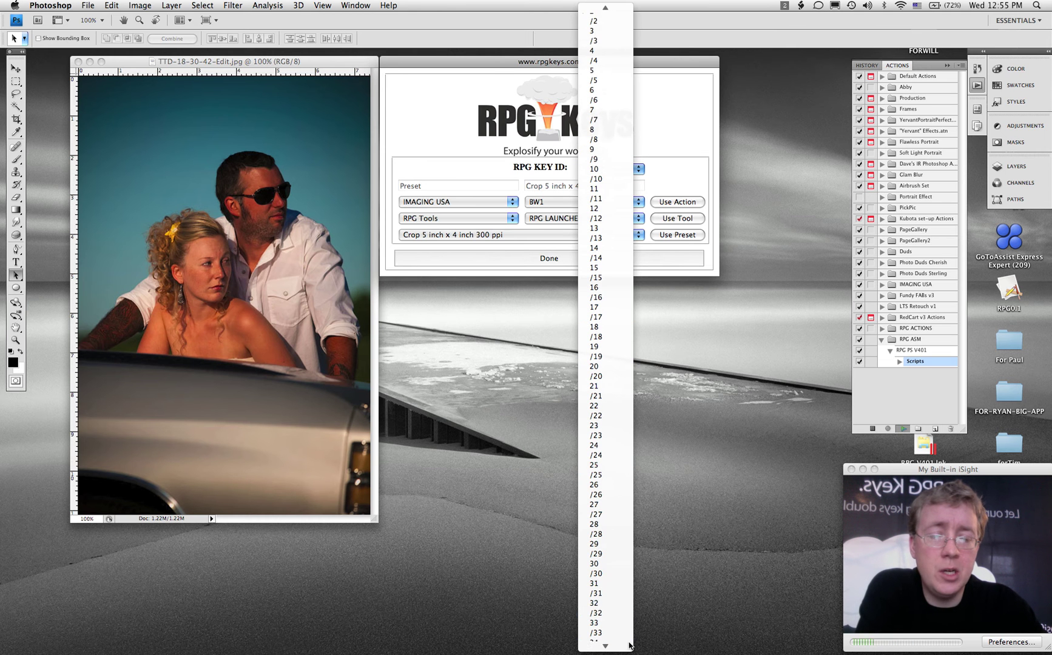
scroll(612, 631, down, 3)
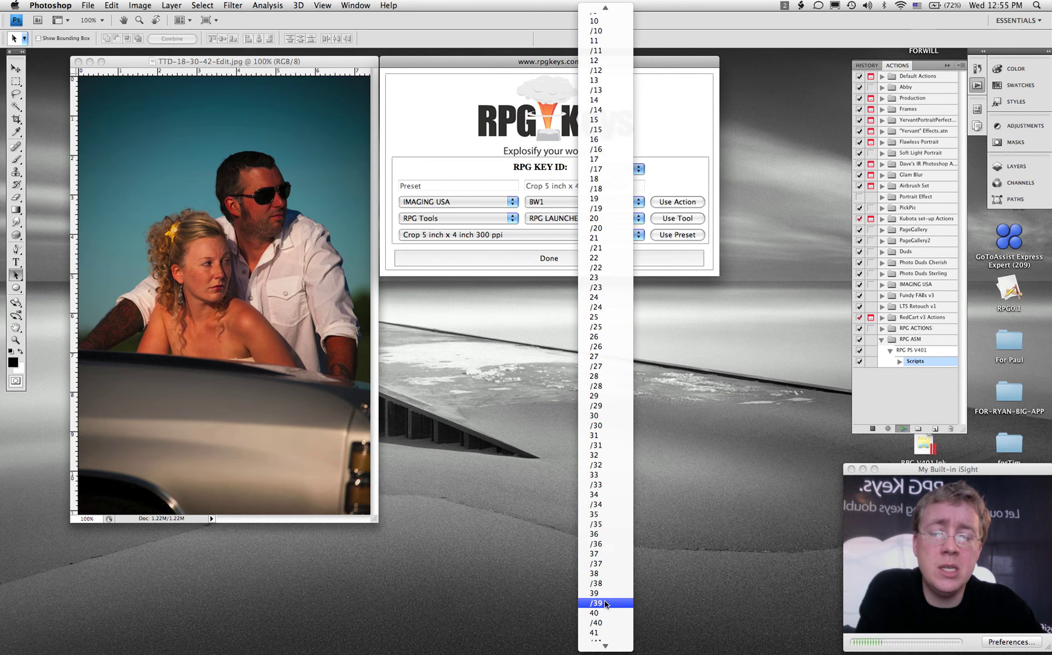
click(597, 536)
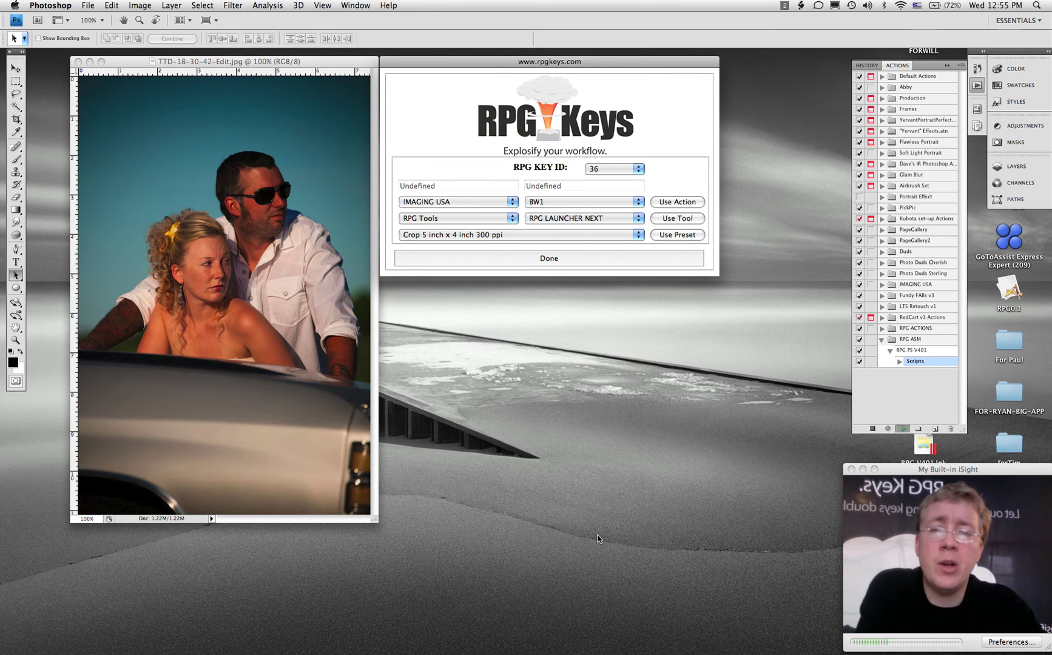
click(671, 219)
click(617, 187)
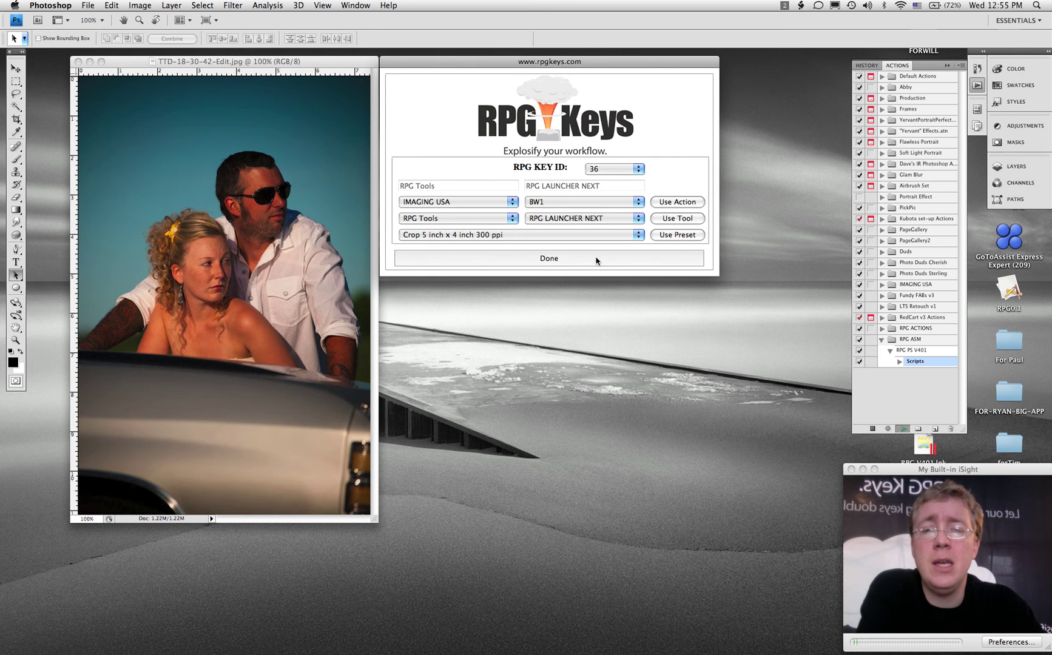
click(594, 258)
drag(286, 64, 370, 74)
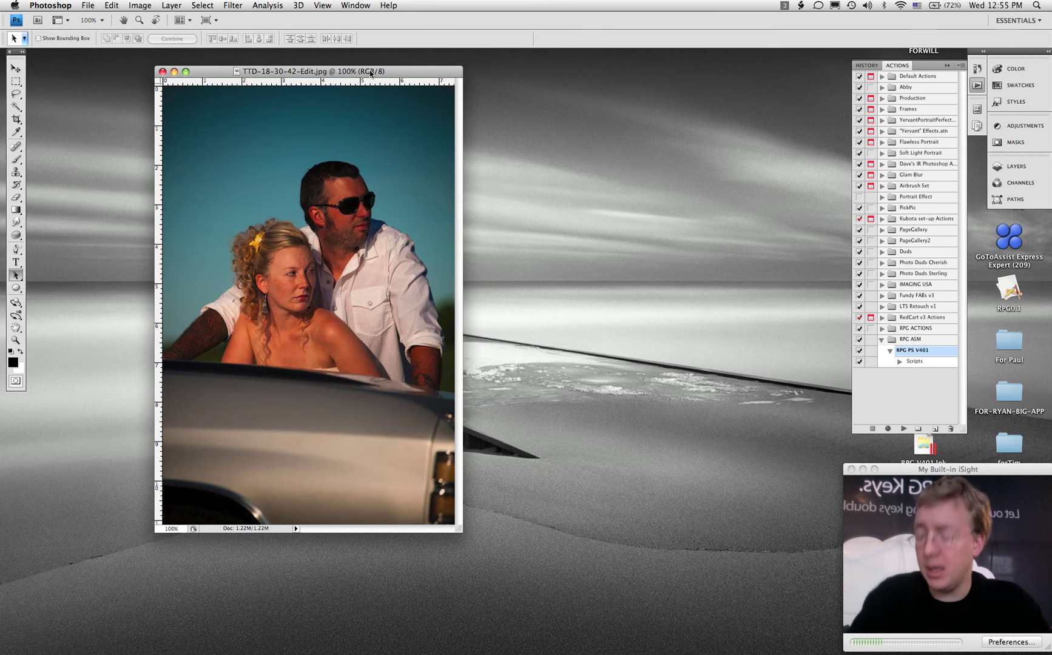
Step: Step through TTD-18-30-42.jpg and TTD-18-30-47-1.jpg to TTD-18-35-06.jpg, briefly hiding panels with Tab
key(super+w)
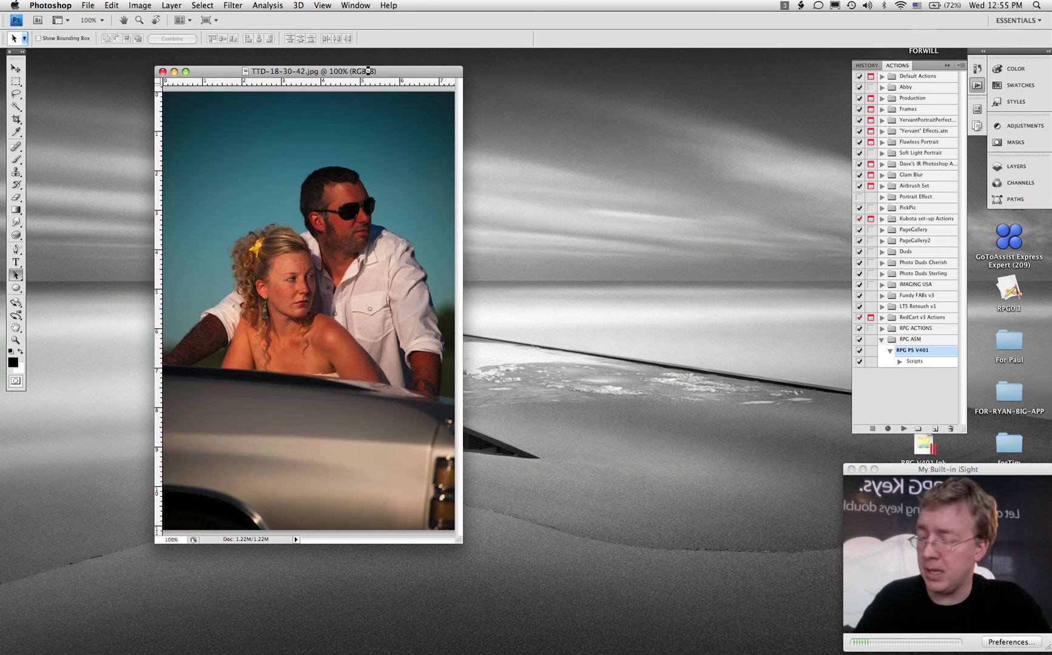
key(super+w)
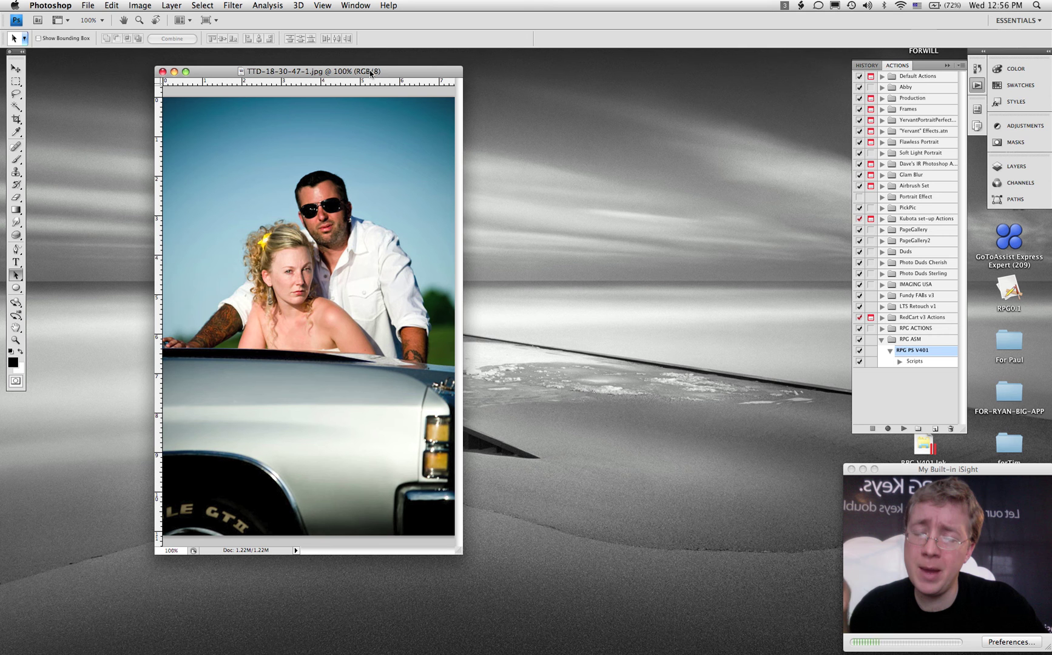
key(Tab)
click(172, 6)
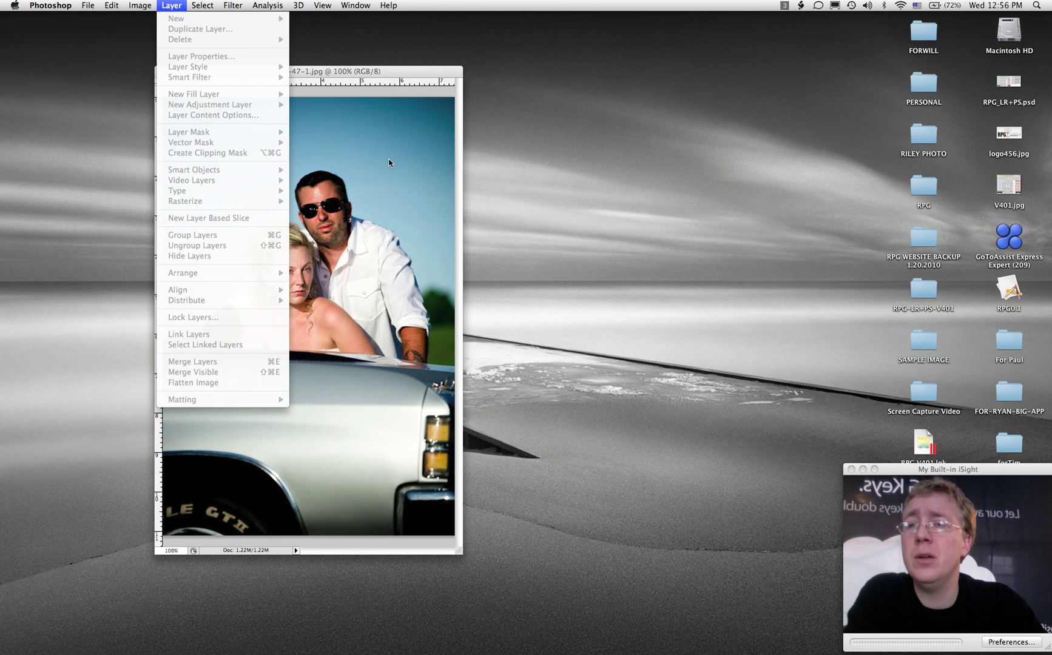
click(175, 7)
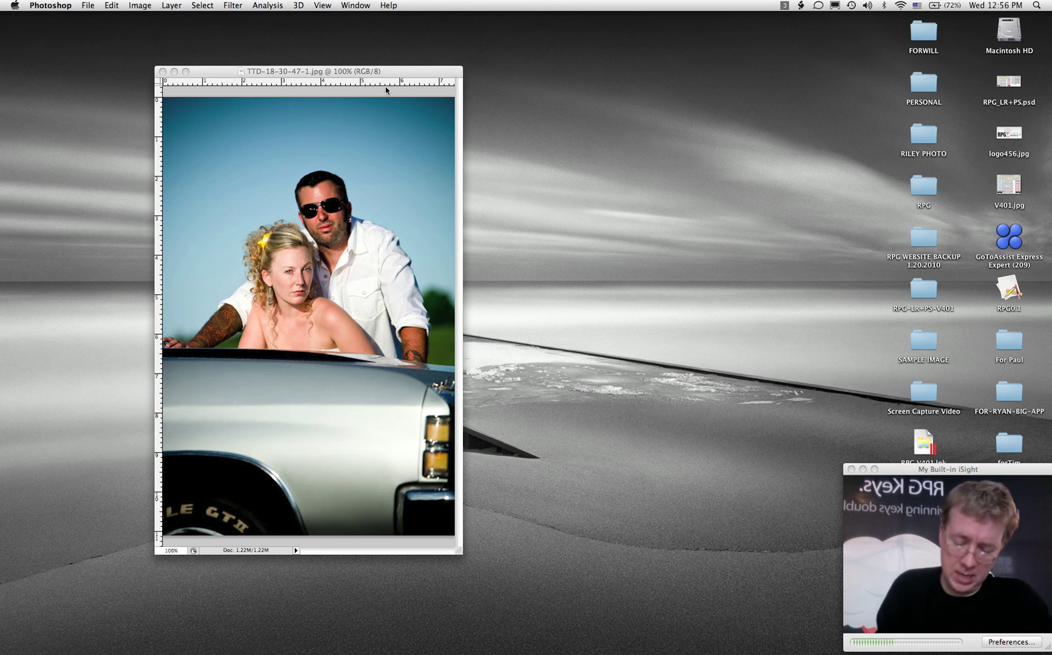
key(Tab)
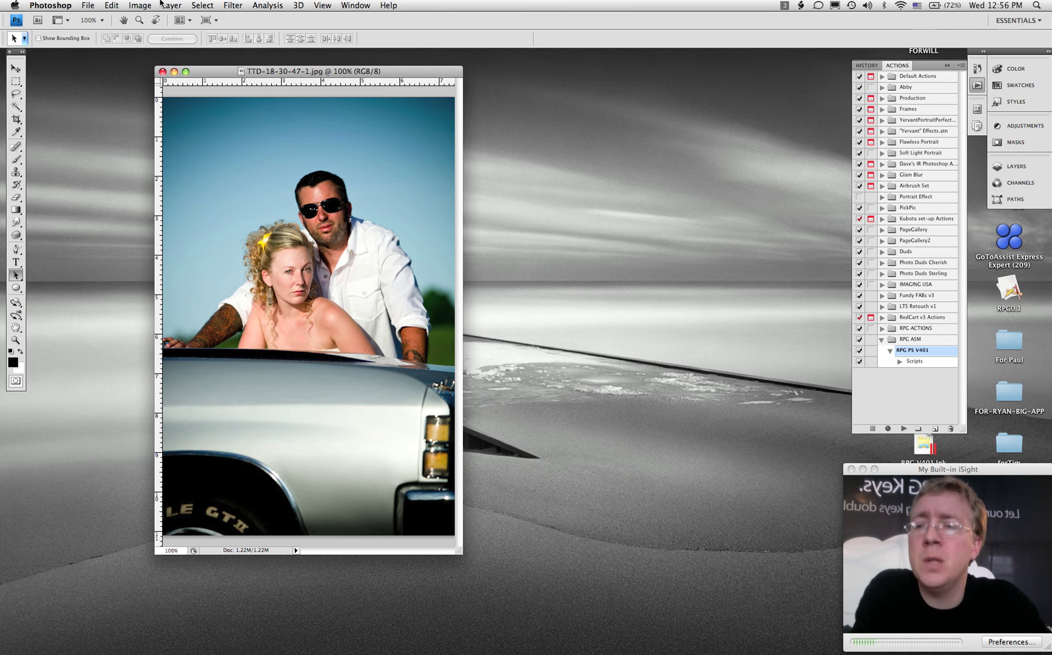
drag(214, 76, 182, 74)
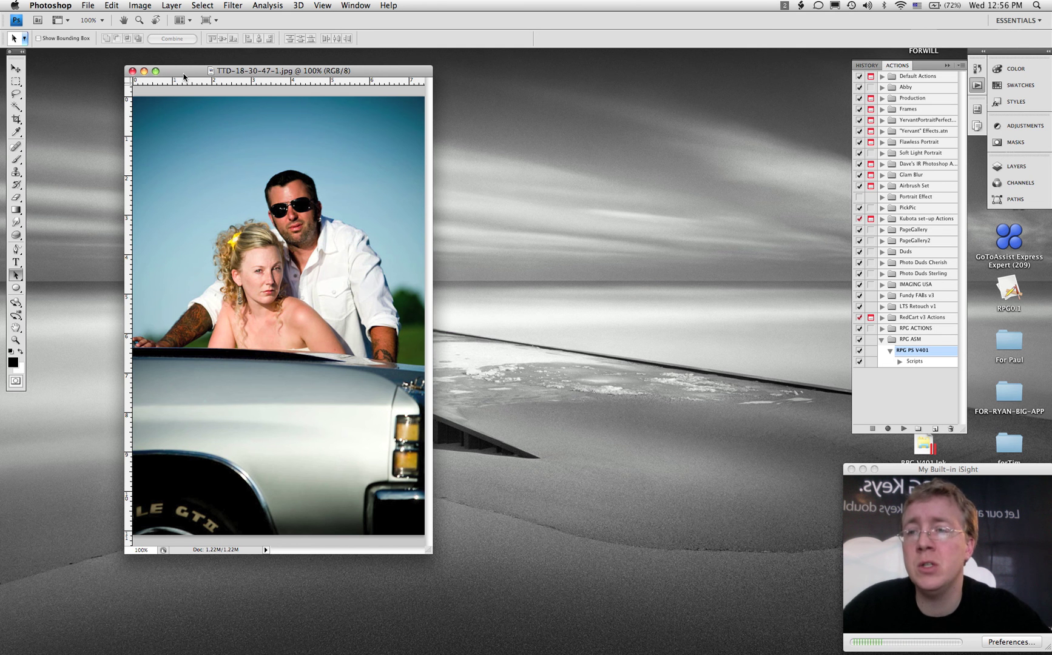
key(F2)
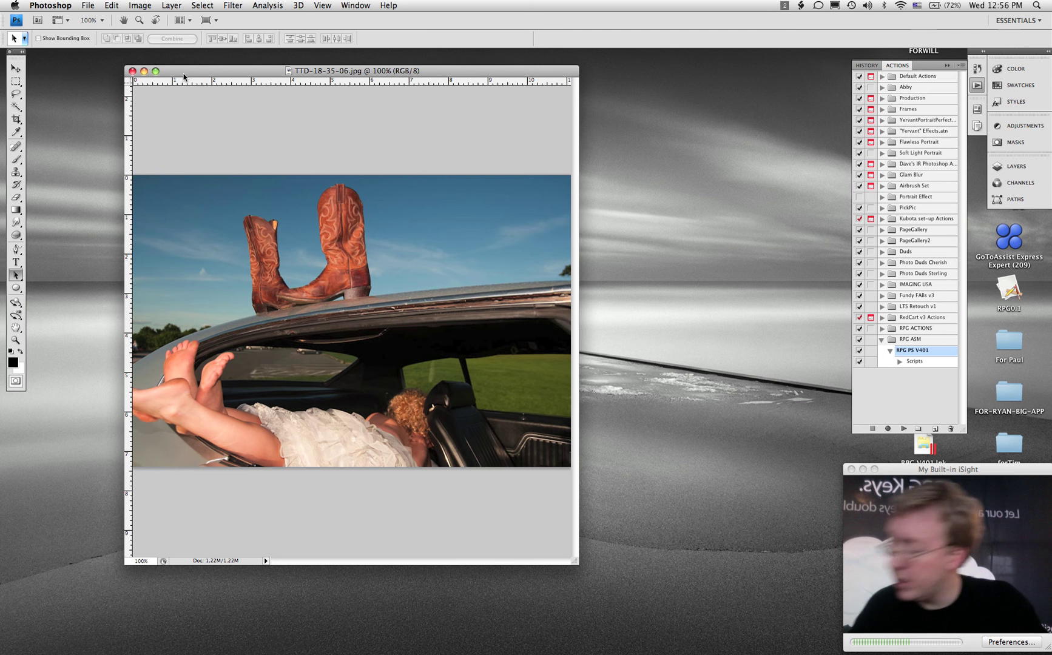
Step: Try an unassigned RPG key, dismiss the not-allocated warning, and reposition the RPG Keys window
key(F3)
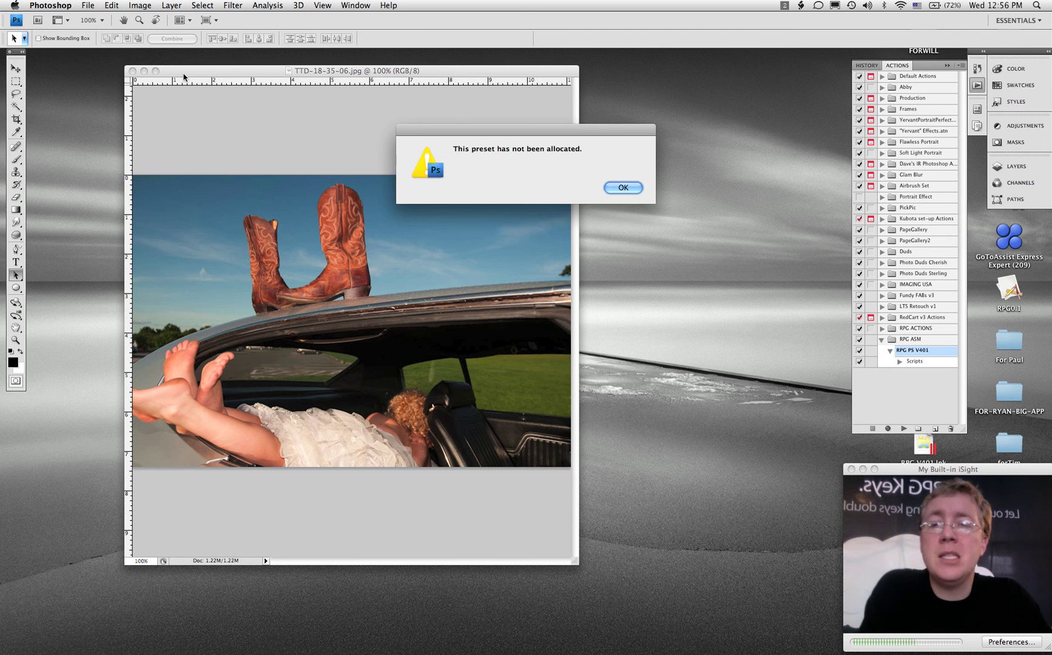
click(621, 188)
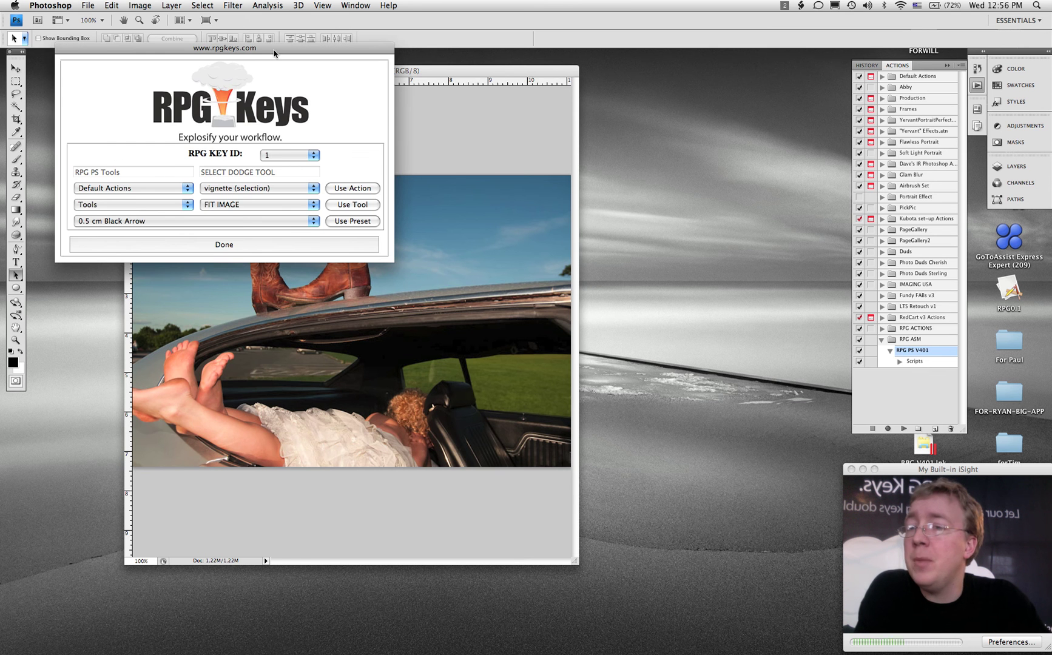
drag(274, 50, 295, 76)
Step: Assign the IMAGING USA BW1 action to key 19, then run it to grayscale the boots photo
click(334, 181)
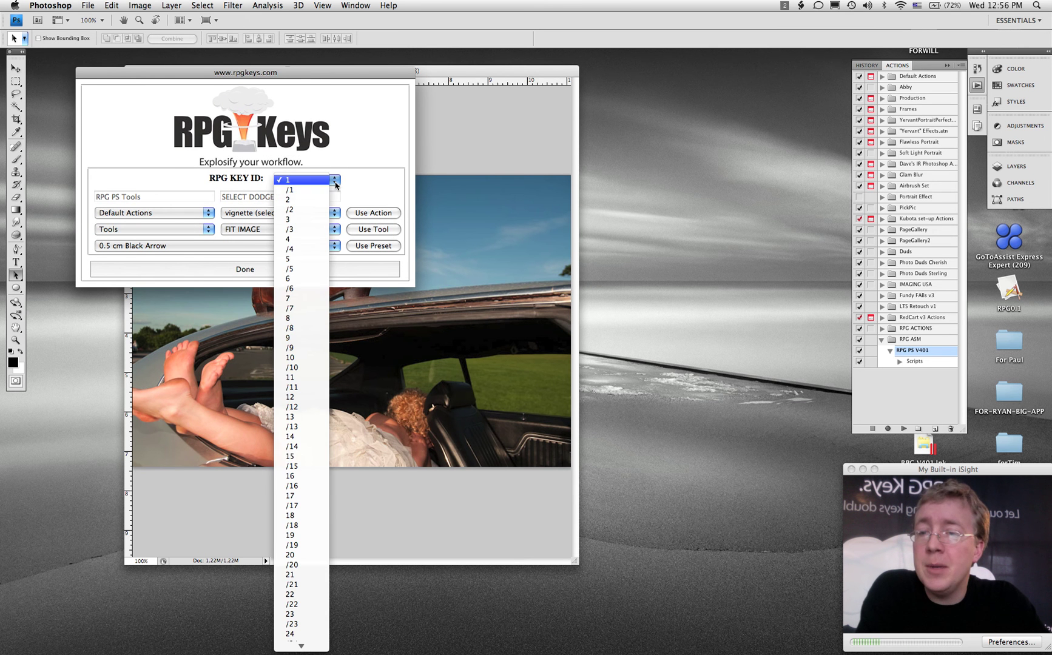
click(313, 535)
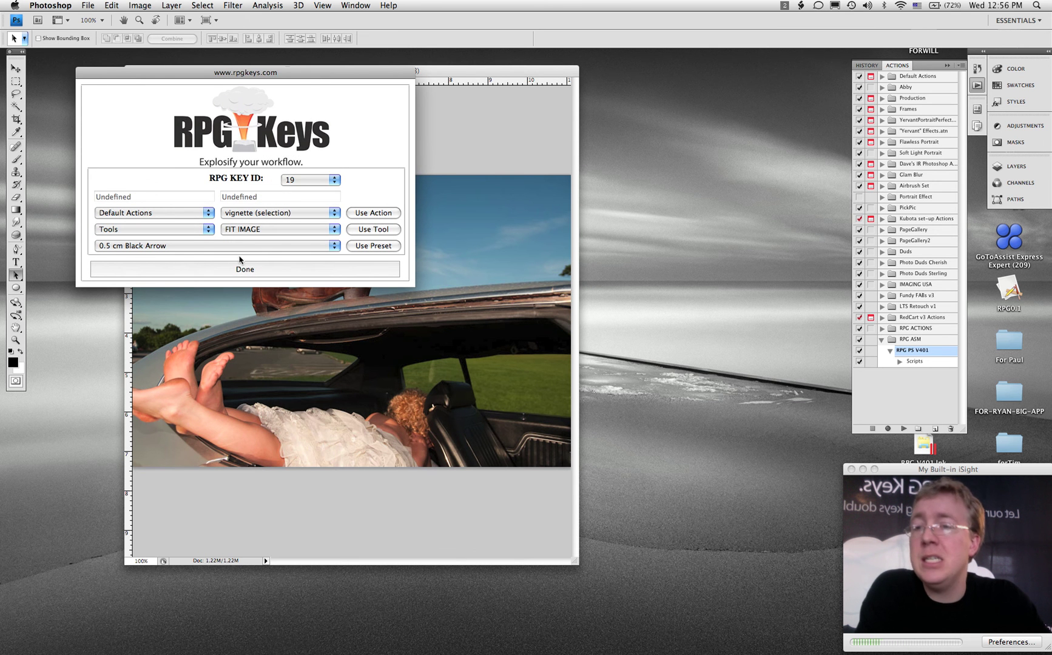
click(177, 214)
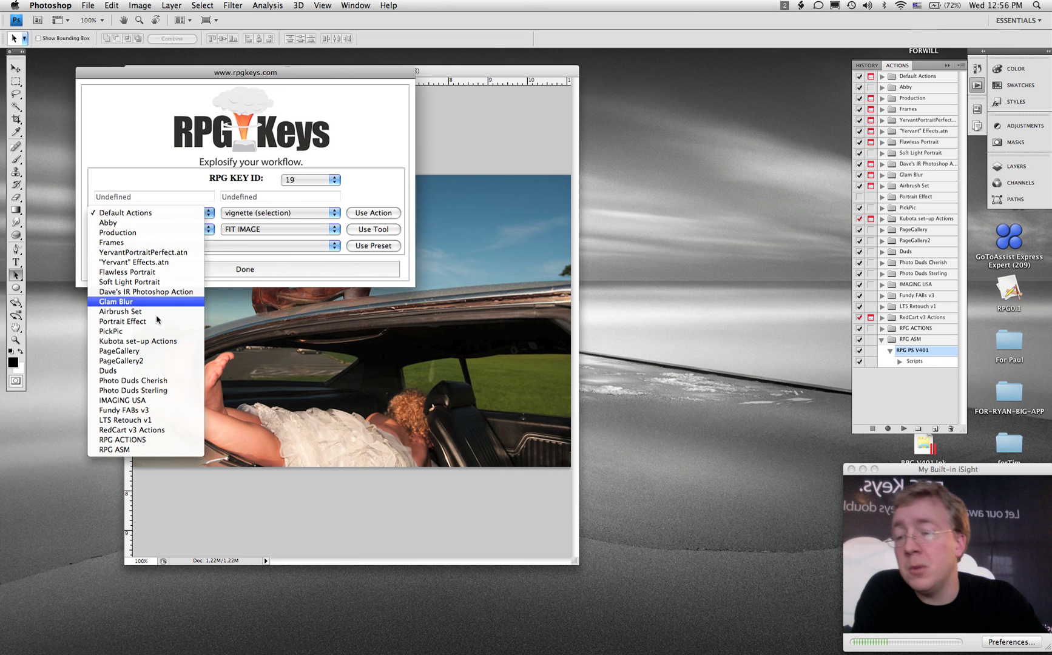
click(146, 401)
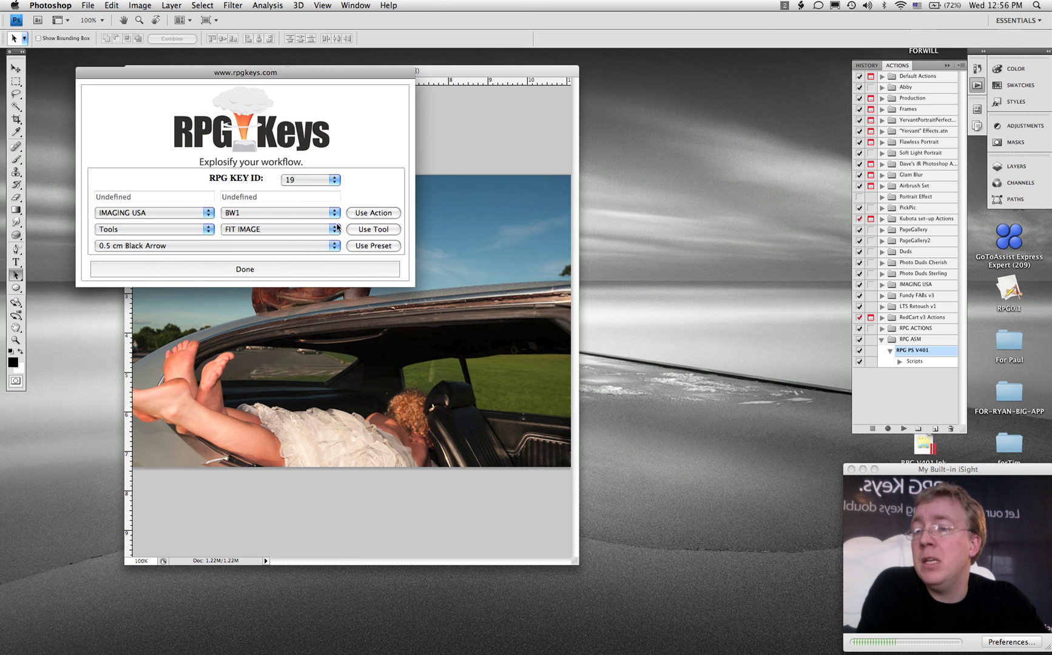
click(360, 216)
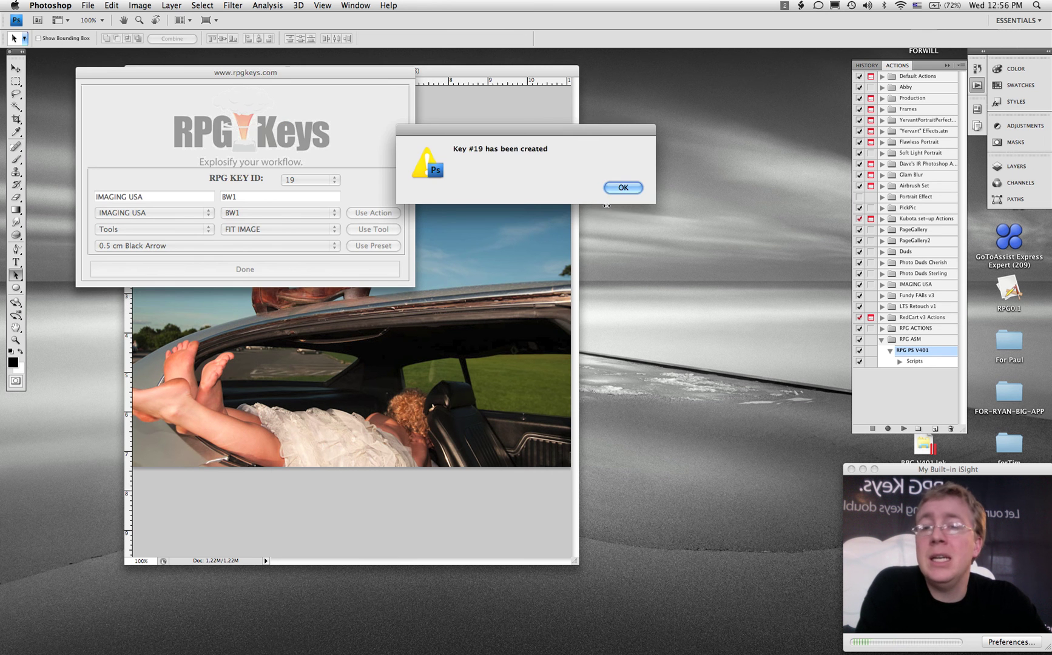
key(Return)
click(284, 269)
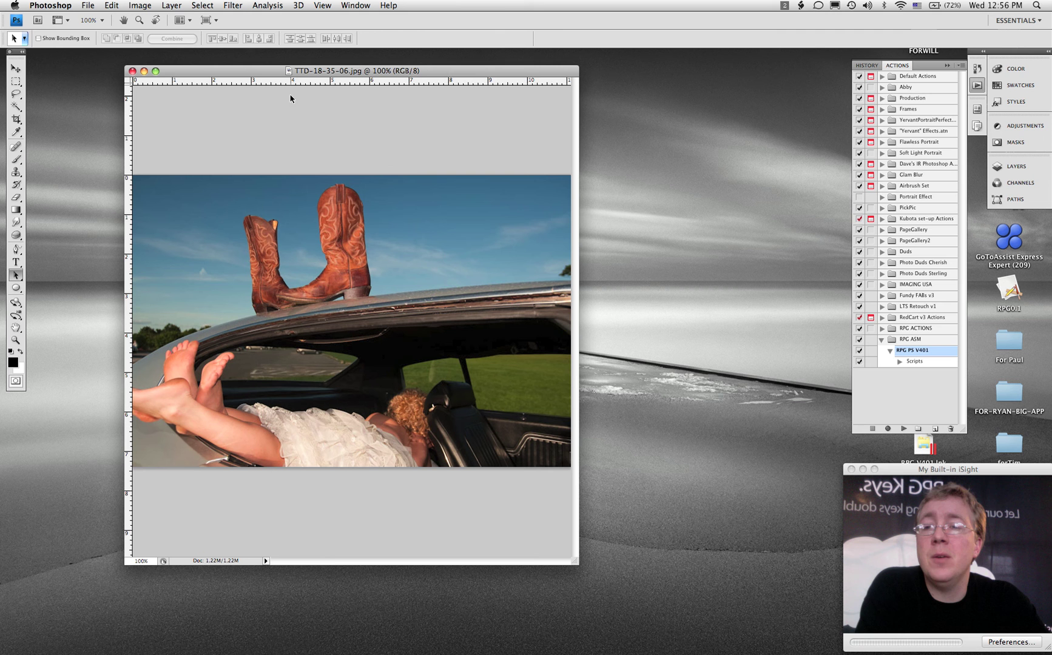
key(F19)
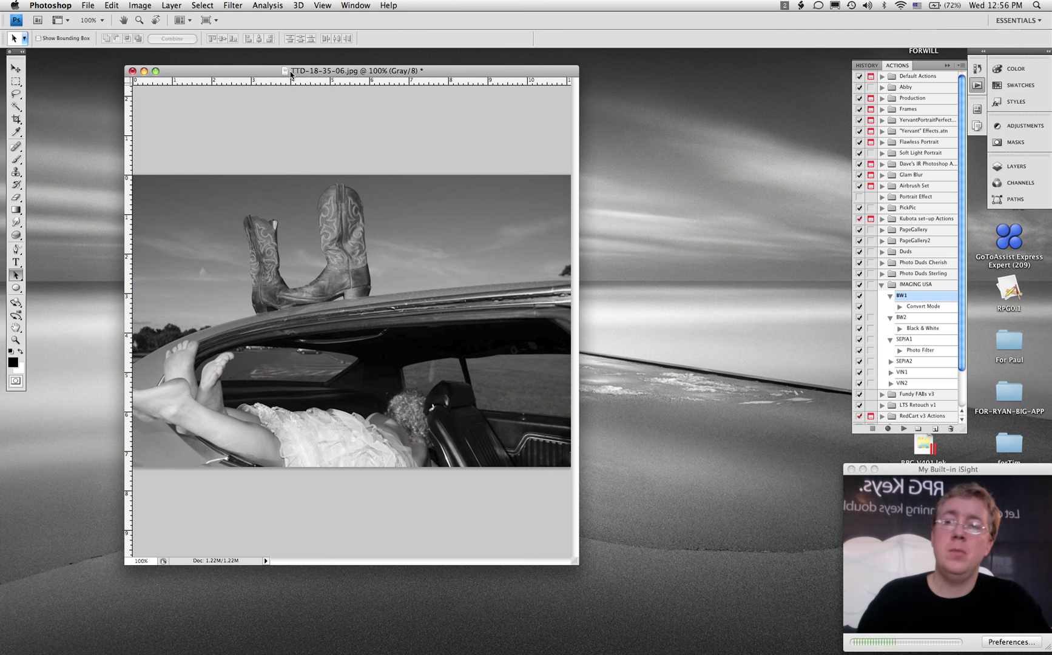
Step: Advance to TTD-18-35-14.jpg with the next-image key and nudge its window into place
key(super+w)
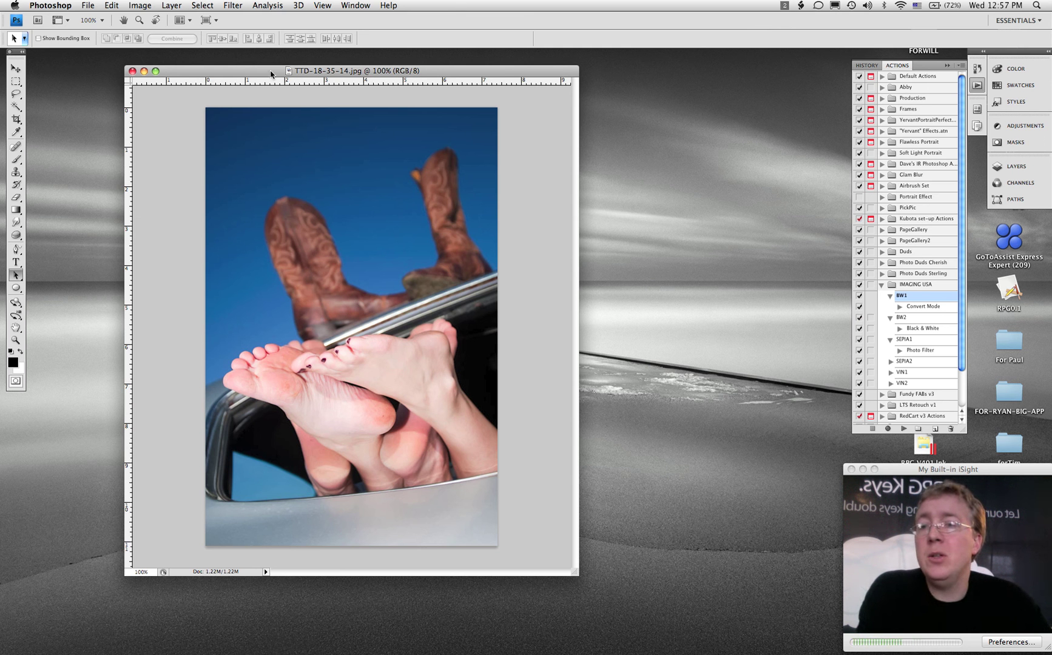
drag(271, 74, 270, 73)
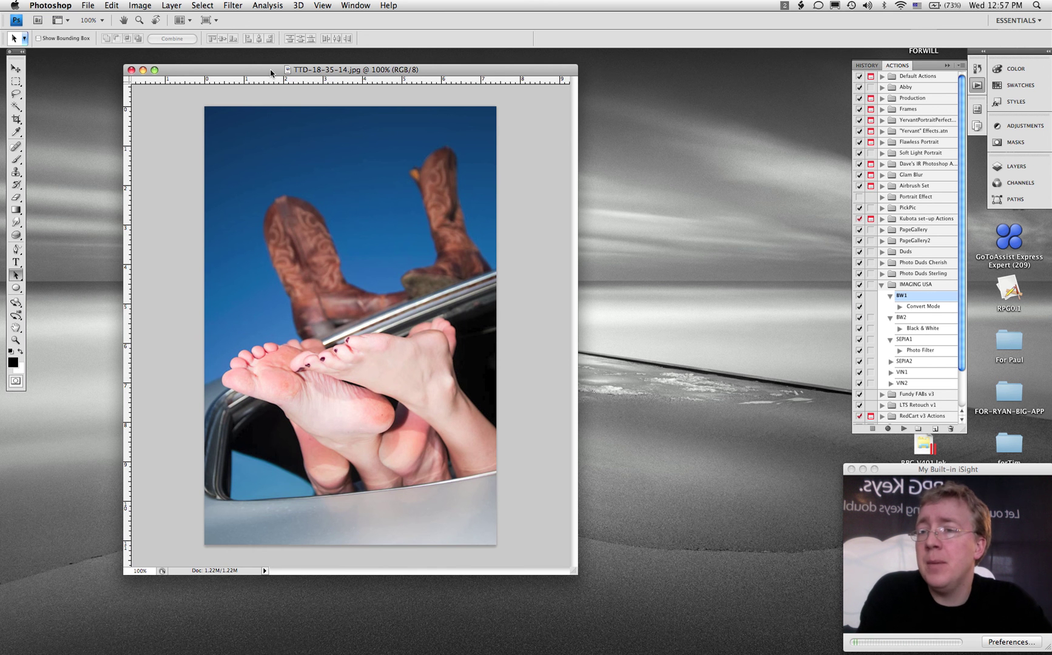
drag(271, 73, 270, 73)
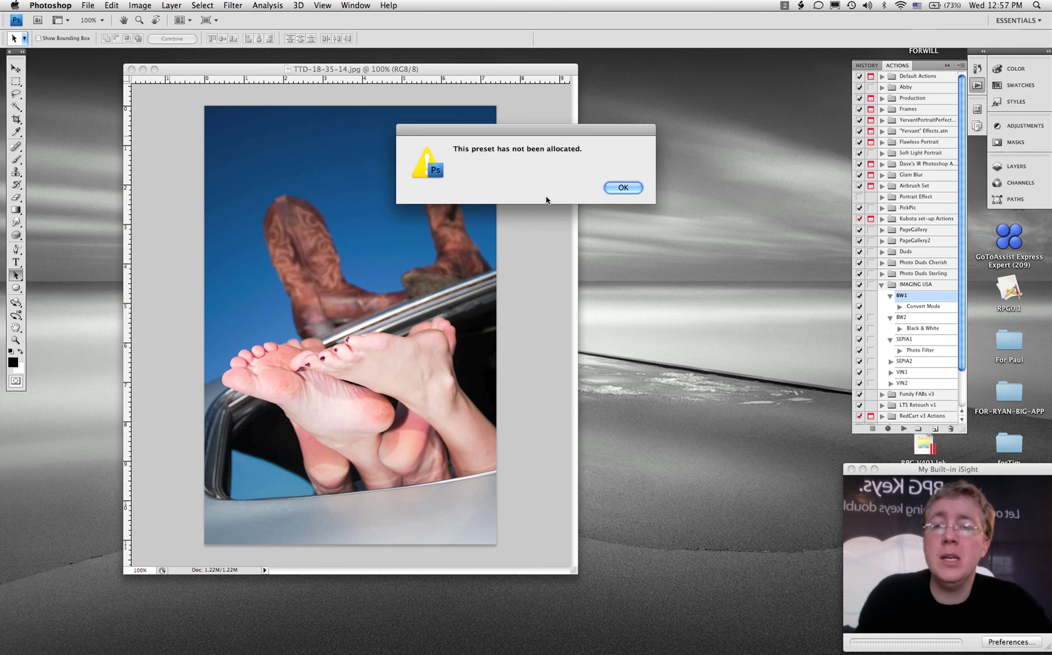
Step: Clear the unallocated-preset warning and map RPG key 22 to the USA CROP 5x7x300 VERT preset
click(610, 189)
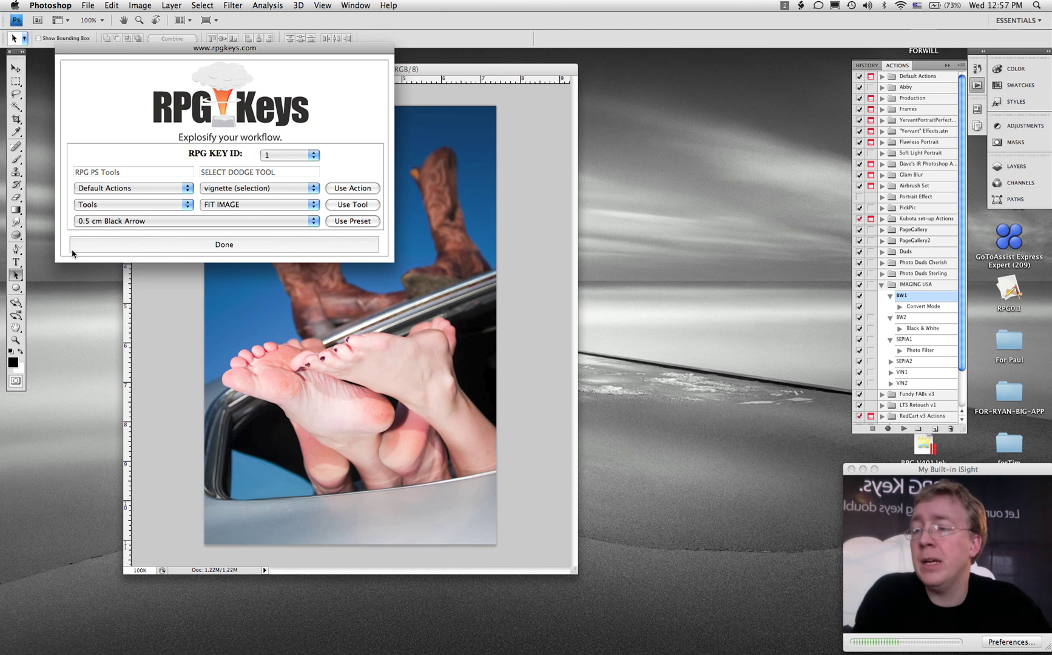
click(276, 159)
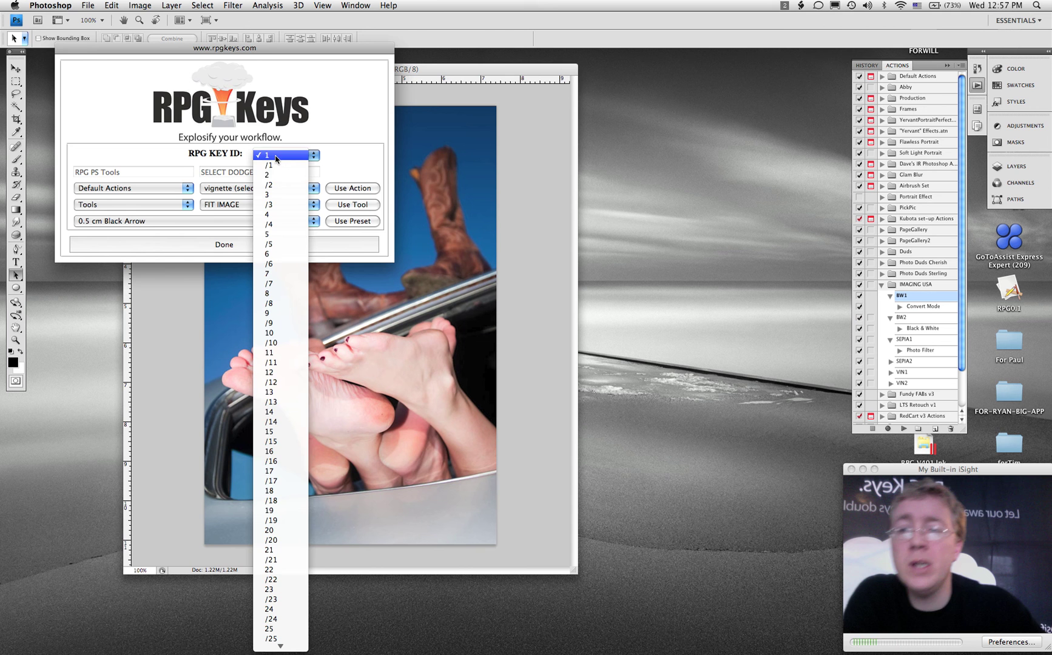
click(281, 570)
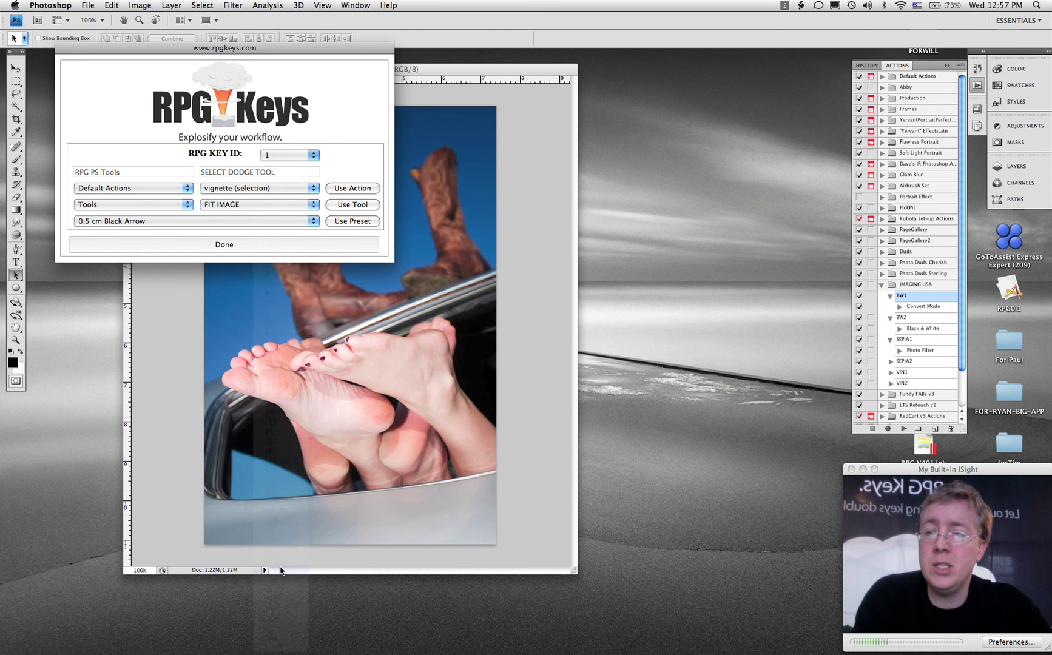
click(216, 223)
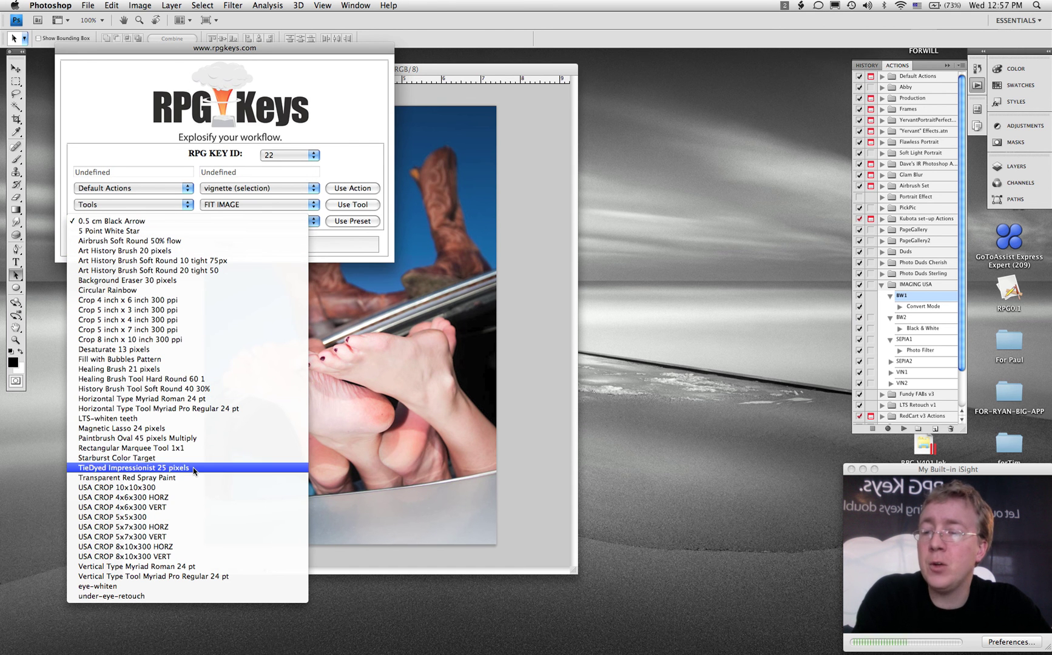
click(189, 537)
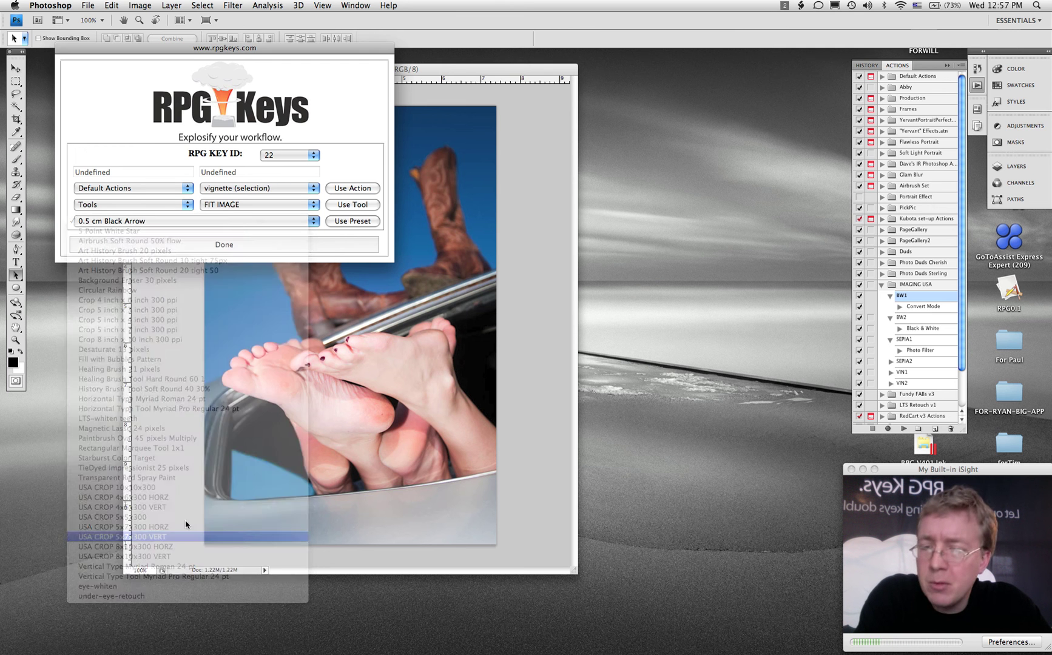
click(352, 221)
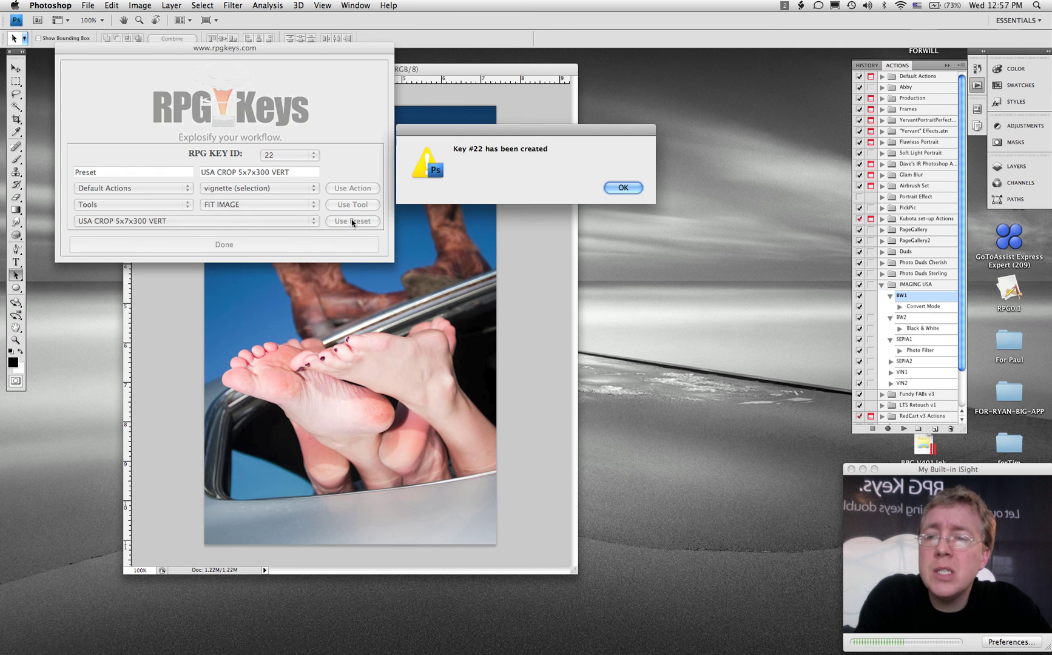
click(622, 187)
click(350, 246)
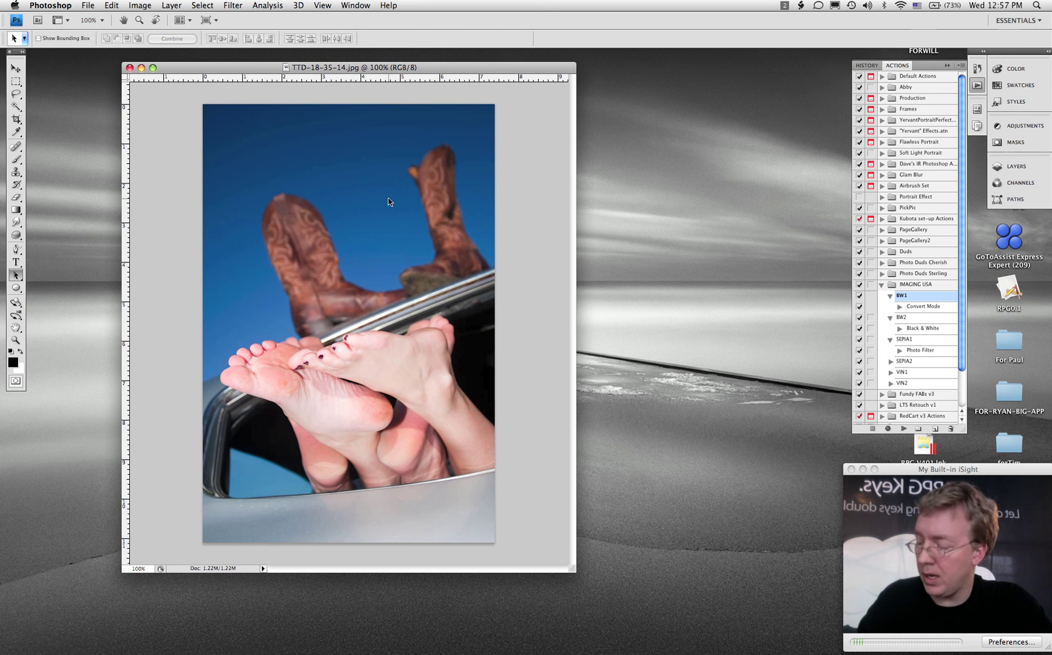
Step: After the F2 crop key still warns, reassign key 22 to USA CROP 5x7x300 VERT
key(F2)
click(622, 188)
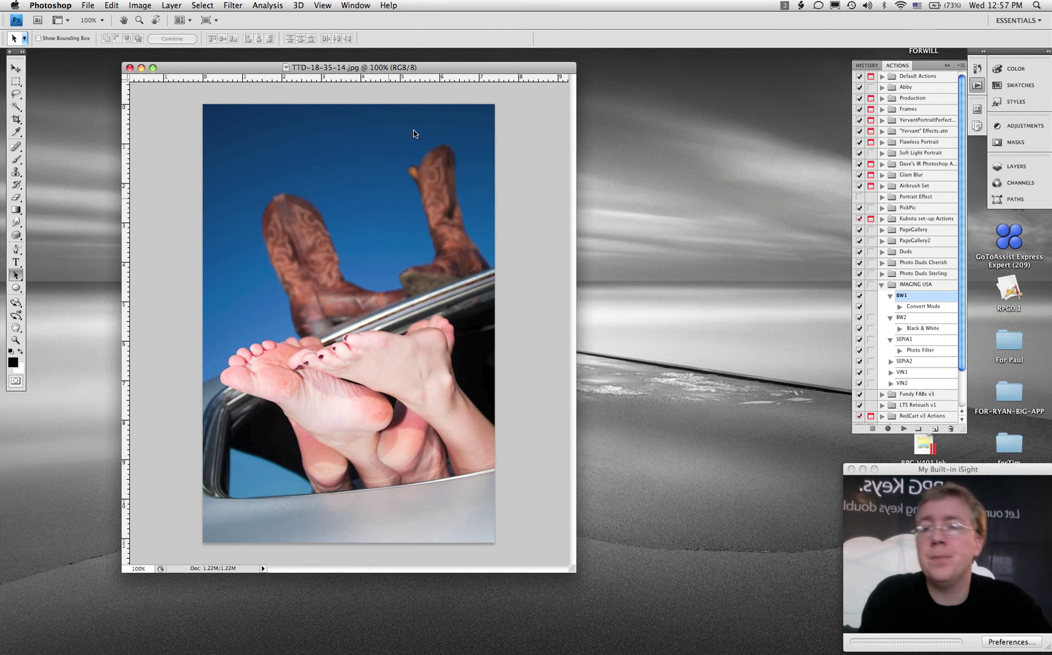
click(313, 156)
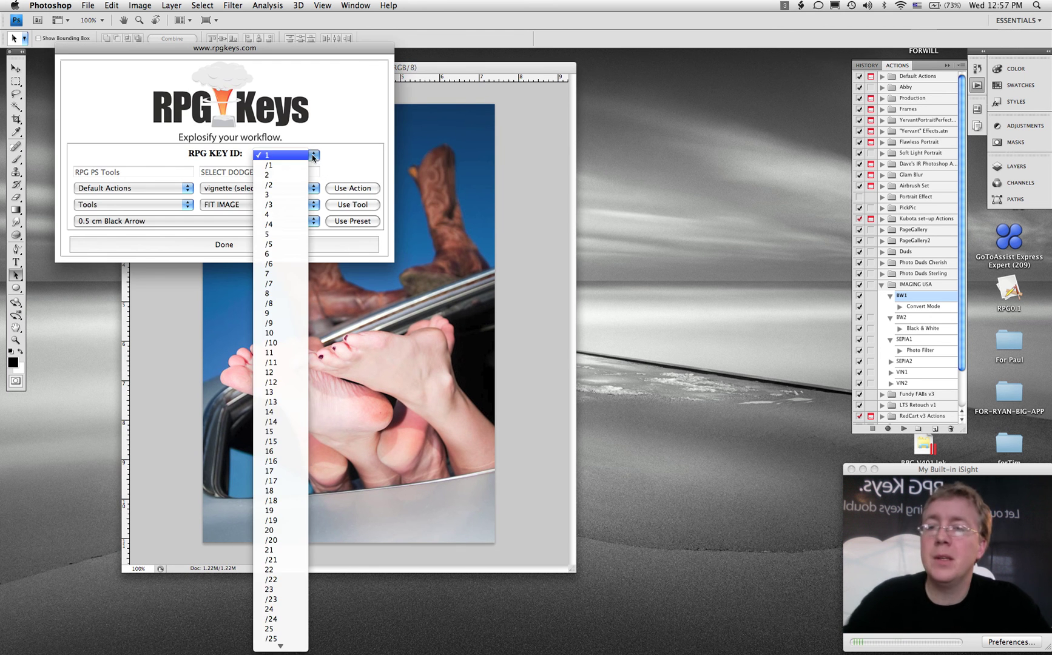
click(290, 570)
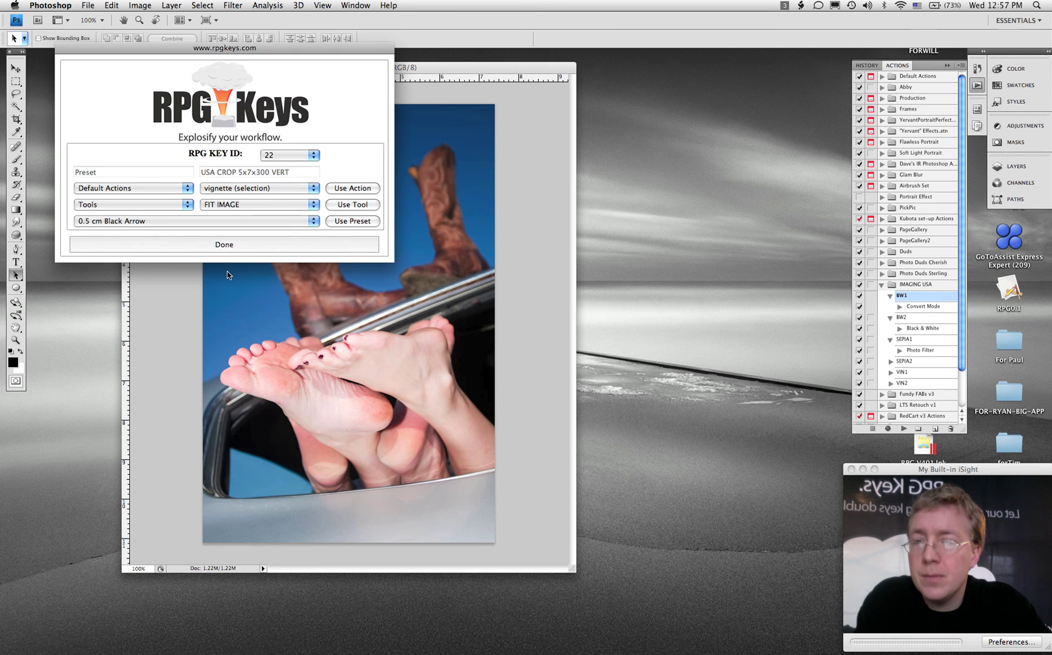
click(224, 226)
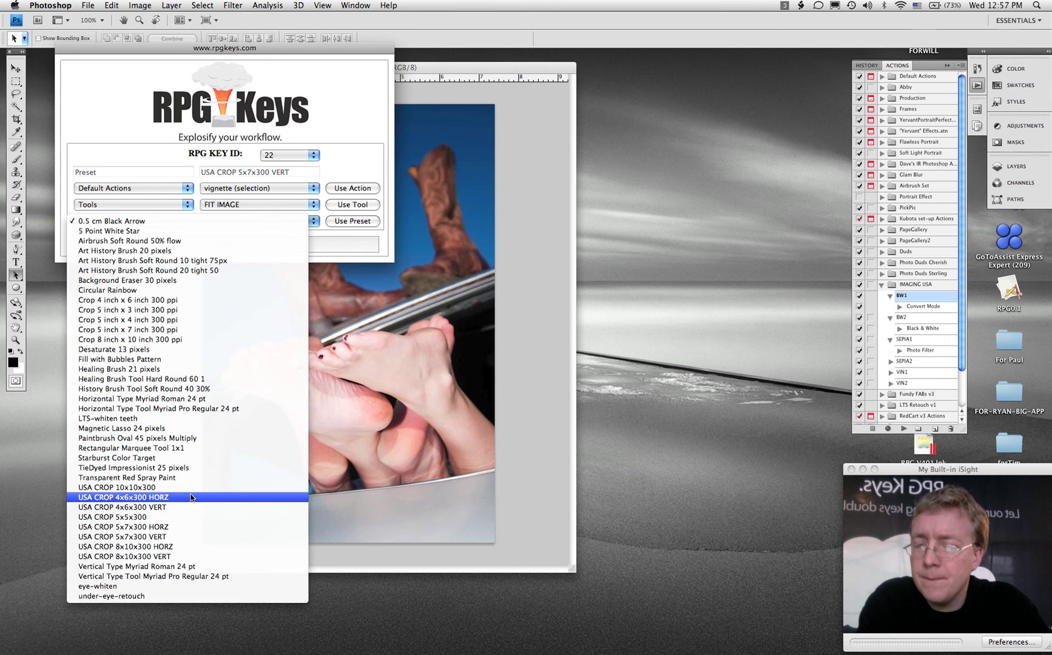
click(190, 536)
click(344, 221)
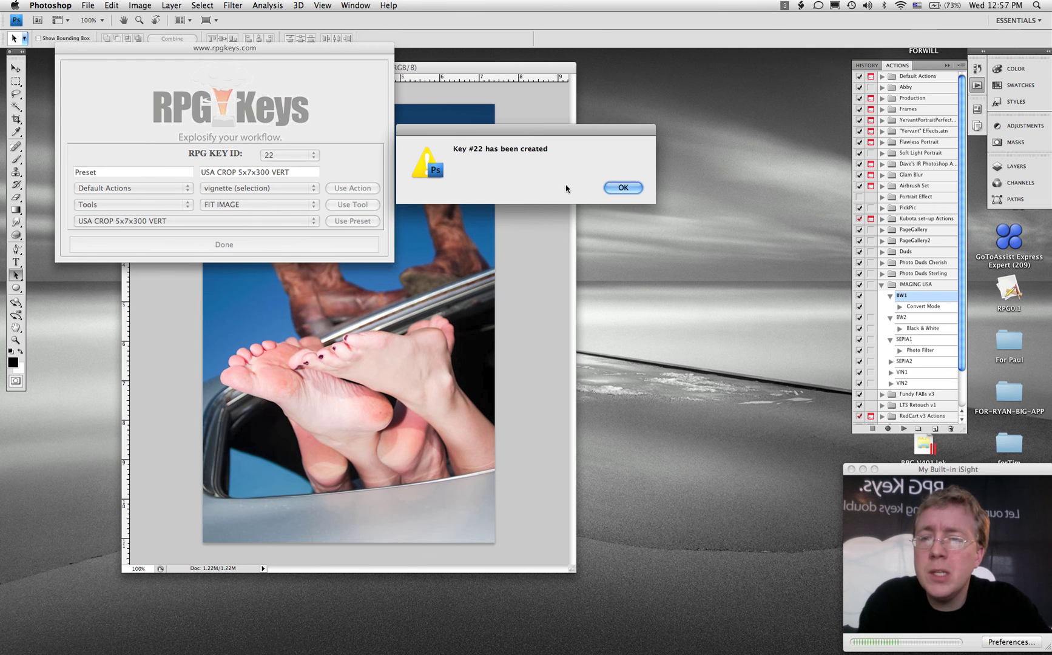
click(624, 187)
click(355, 249)
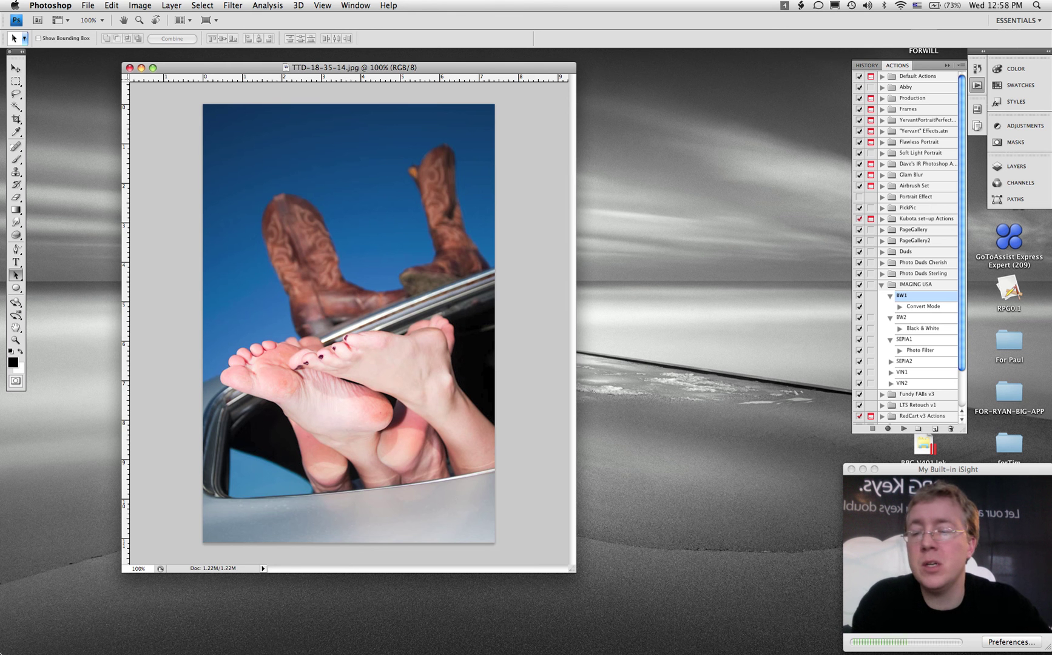
mouse_move(243, 640)
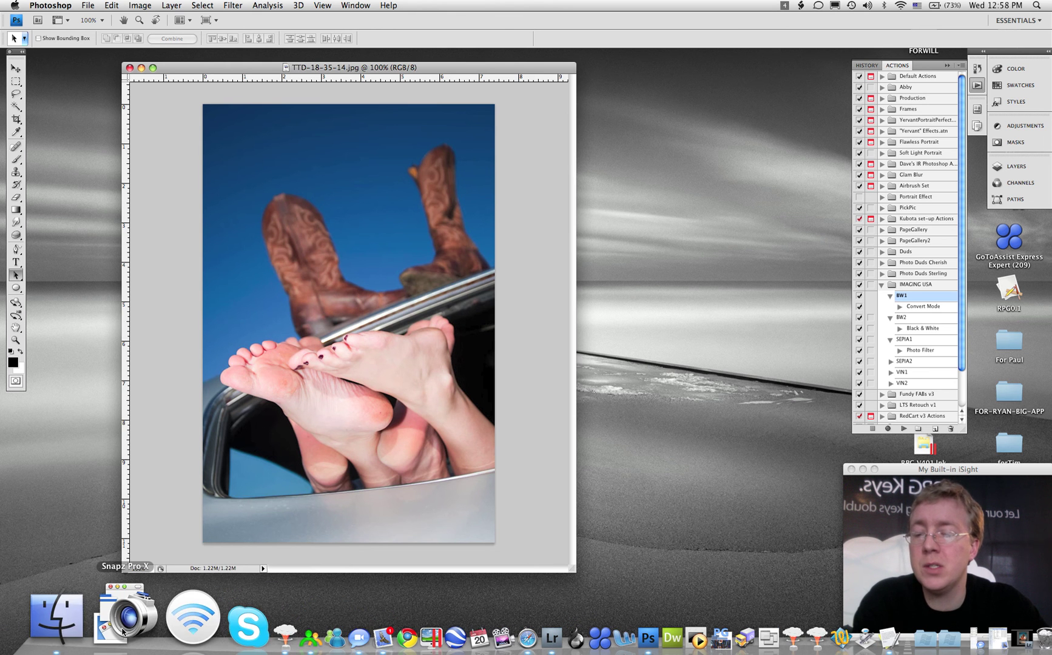